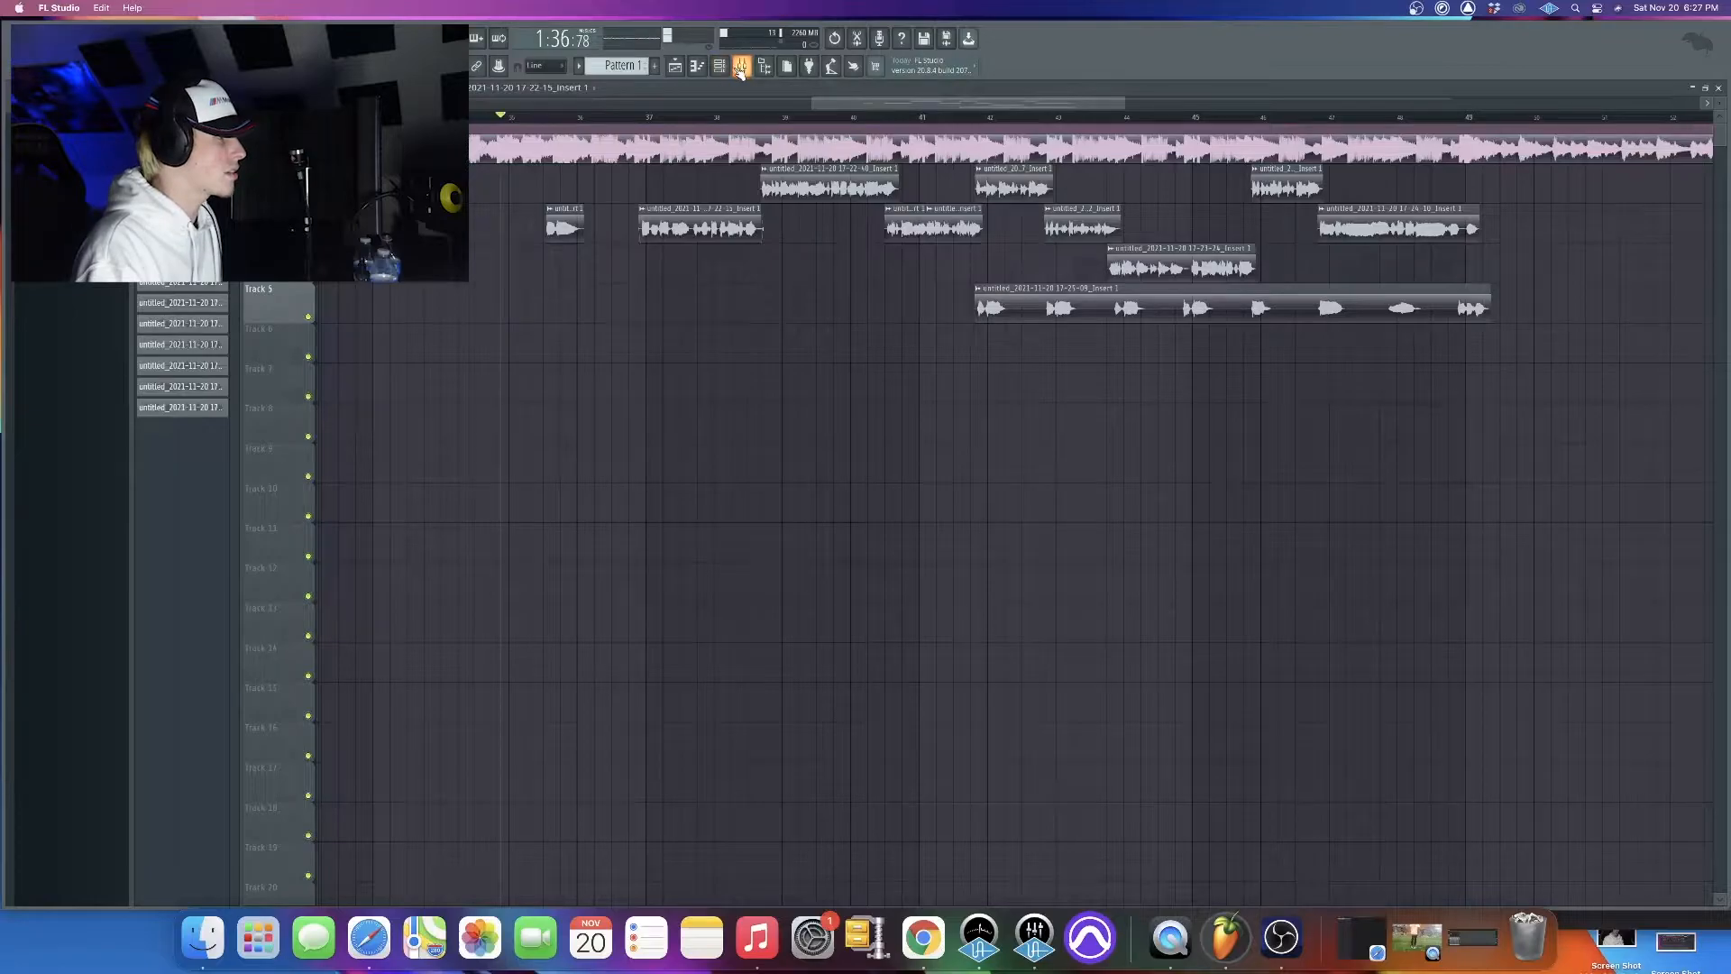
Play back the arrangement and show the mixer while the vocals are playing
key("space")
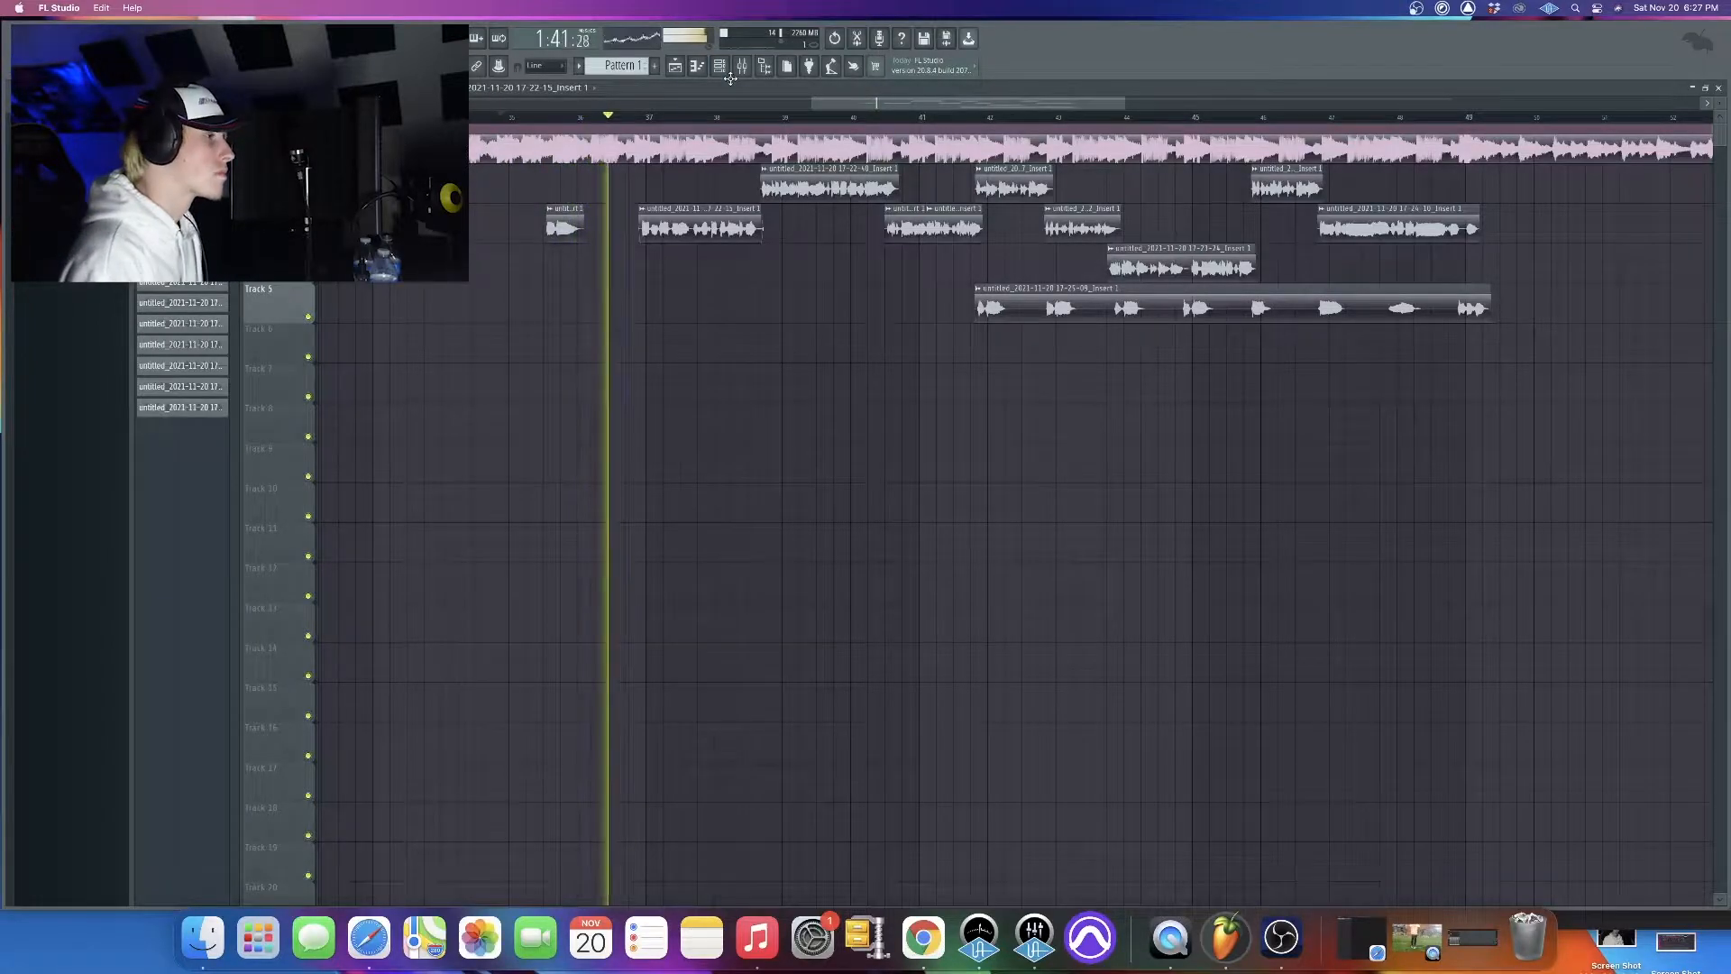
left_click(758, 64)
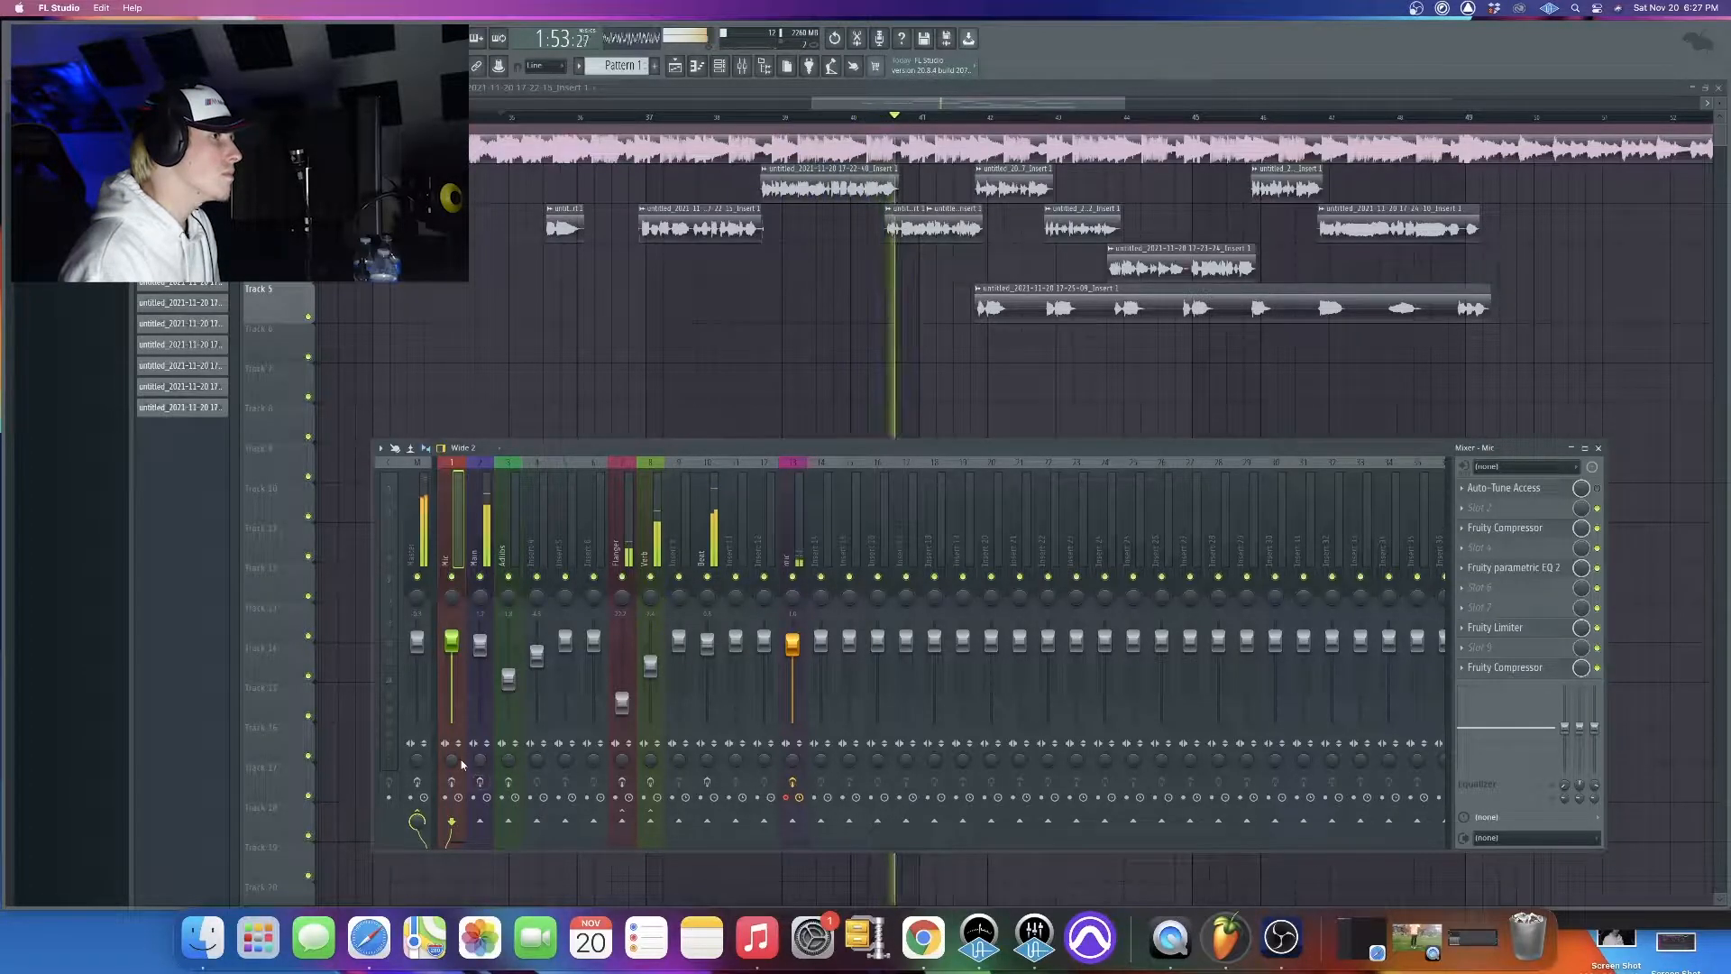
key("space")
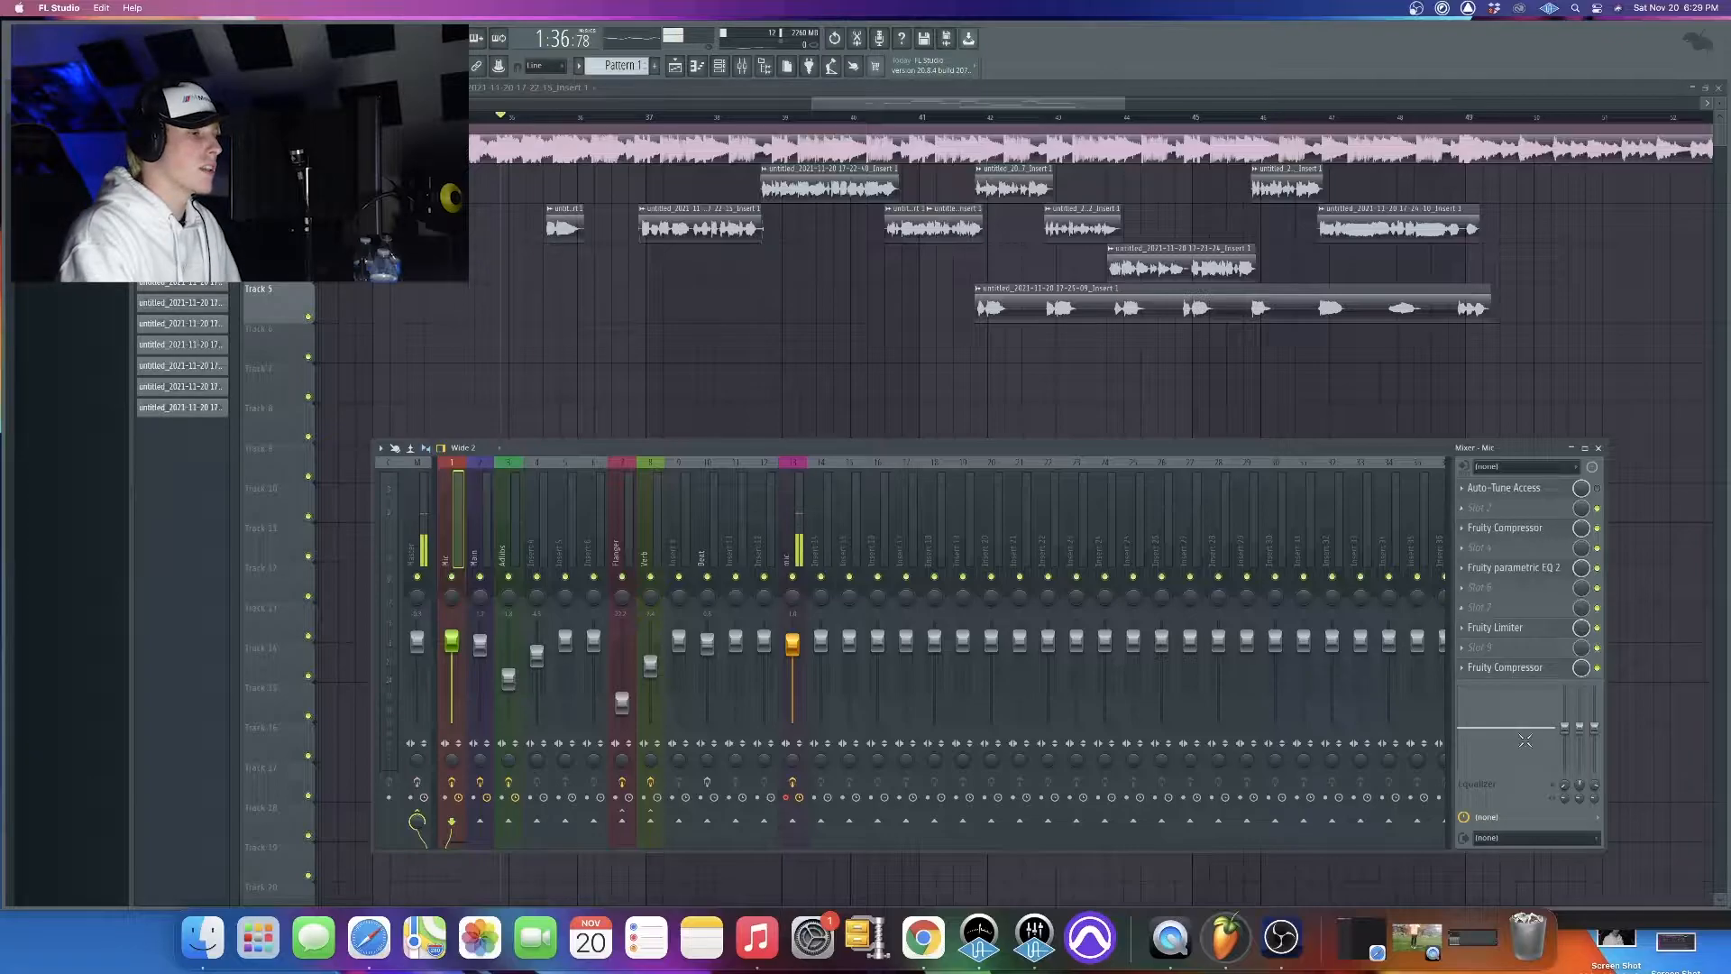
Examine the Auto-Tune Access and first Fruity Compressor settings on the Main mixer track
left_click(476, 541)
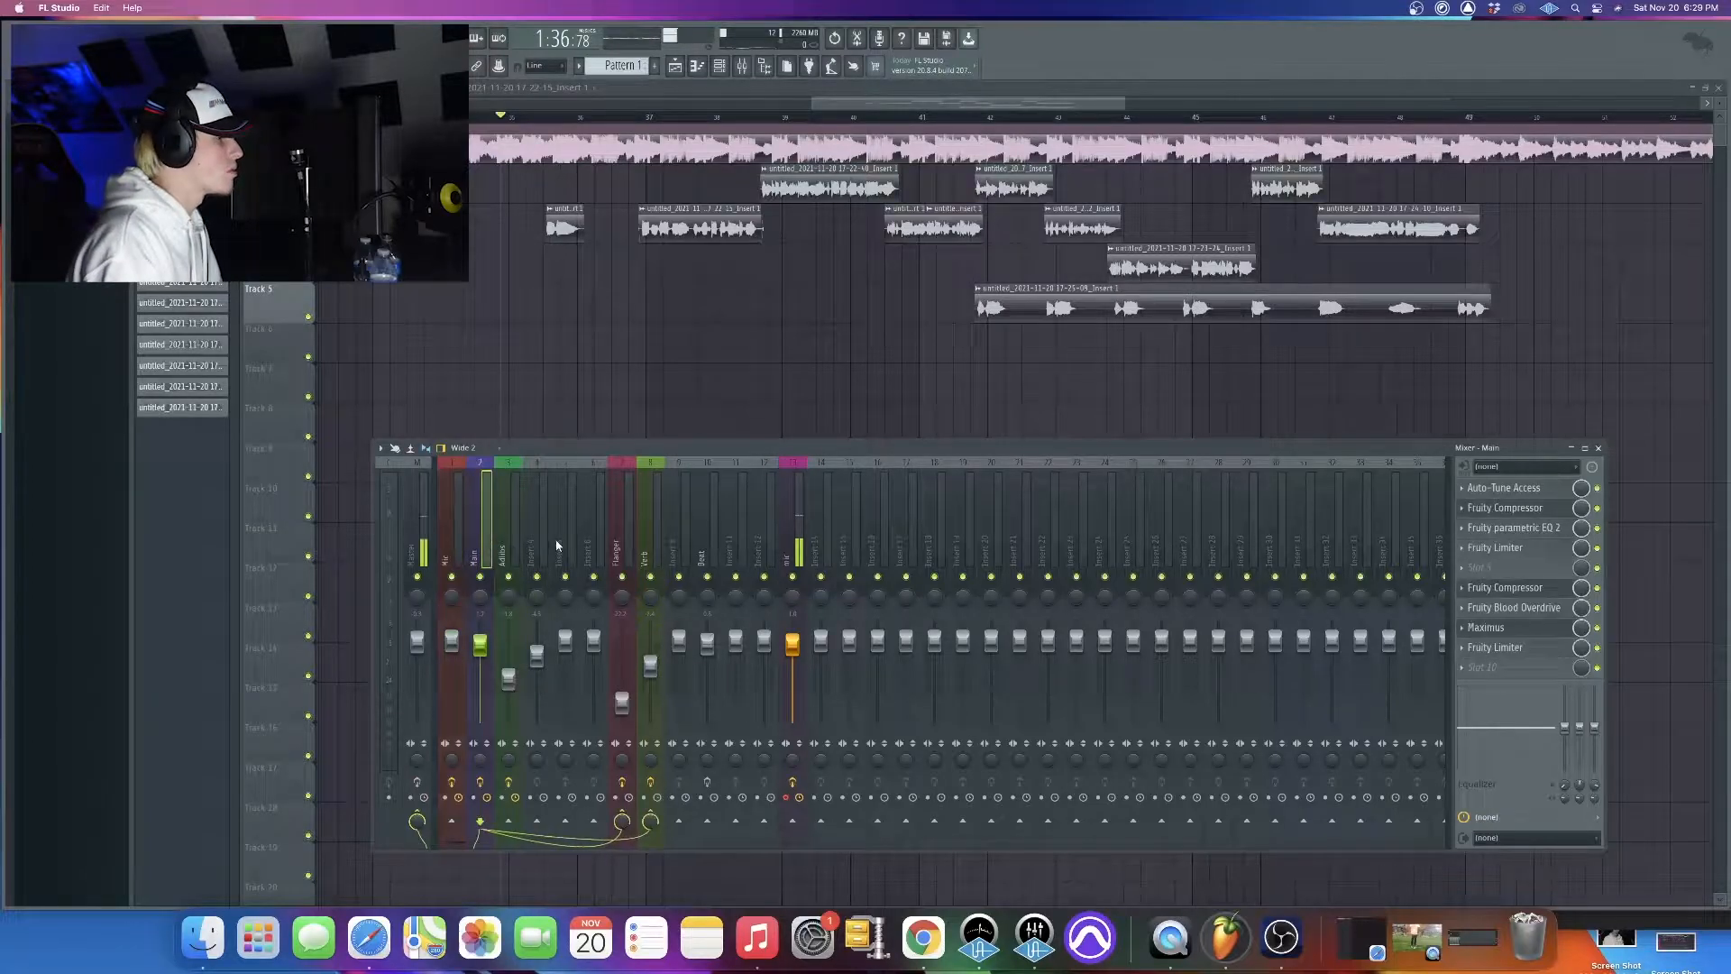
left_click(534, 541)
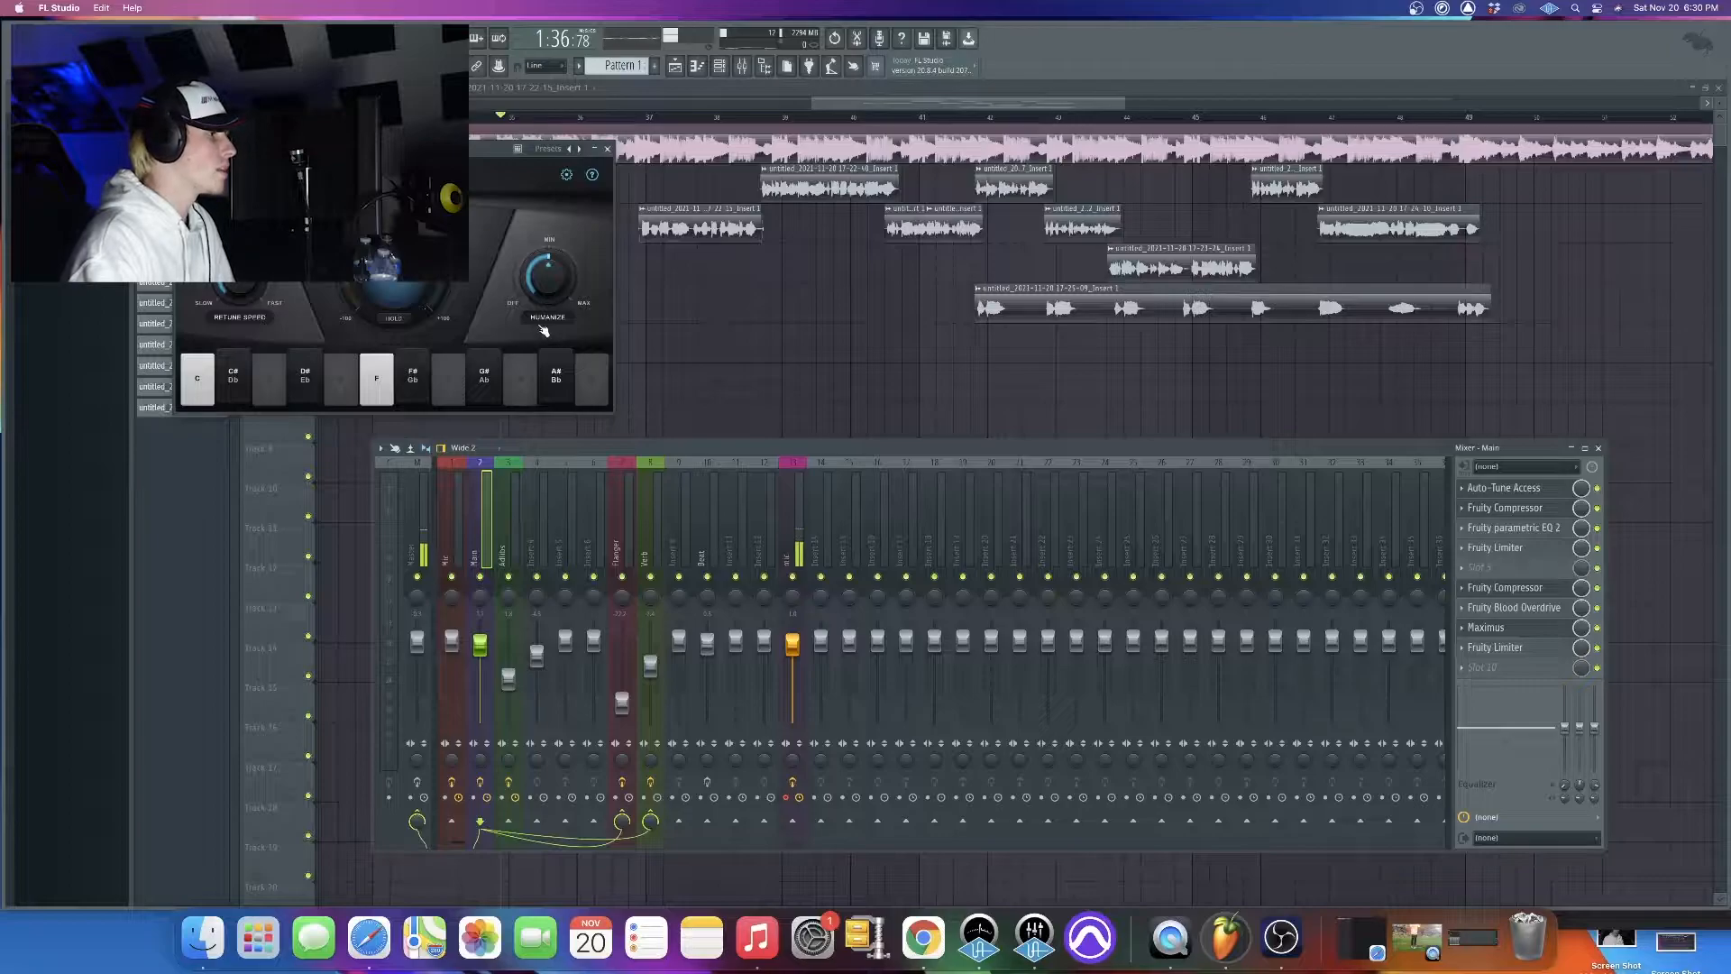
left_click(608, 149)
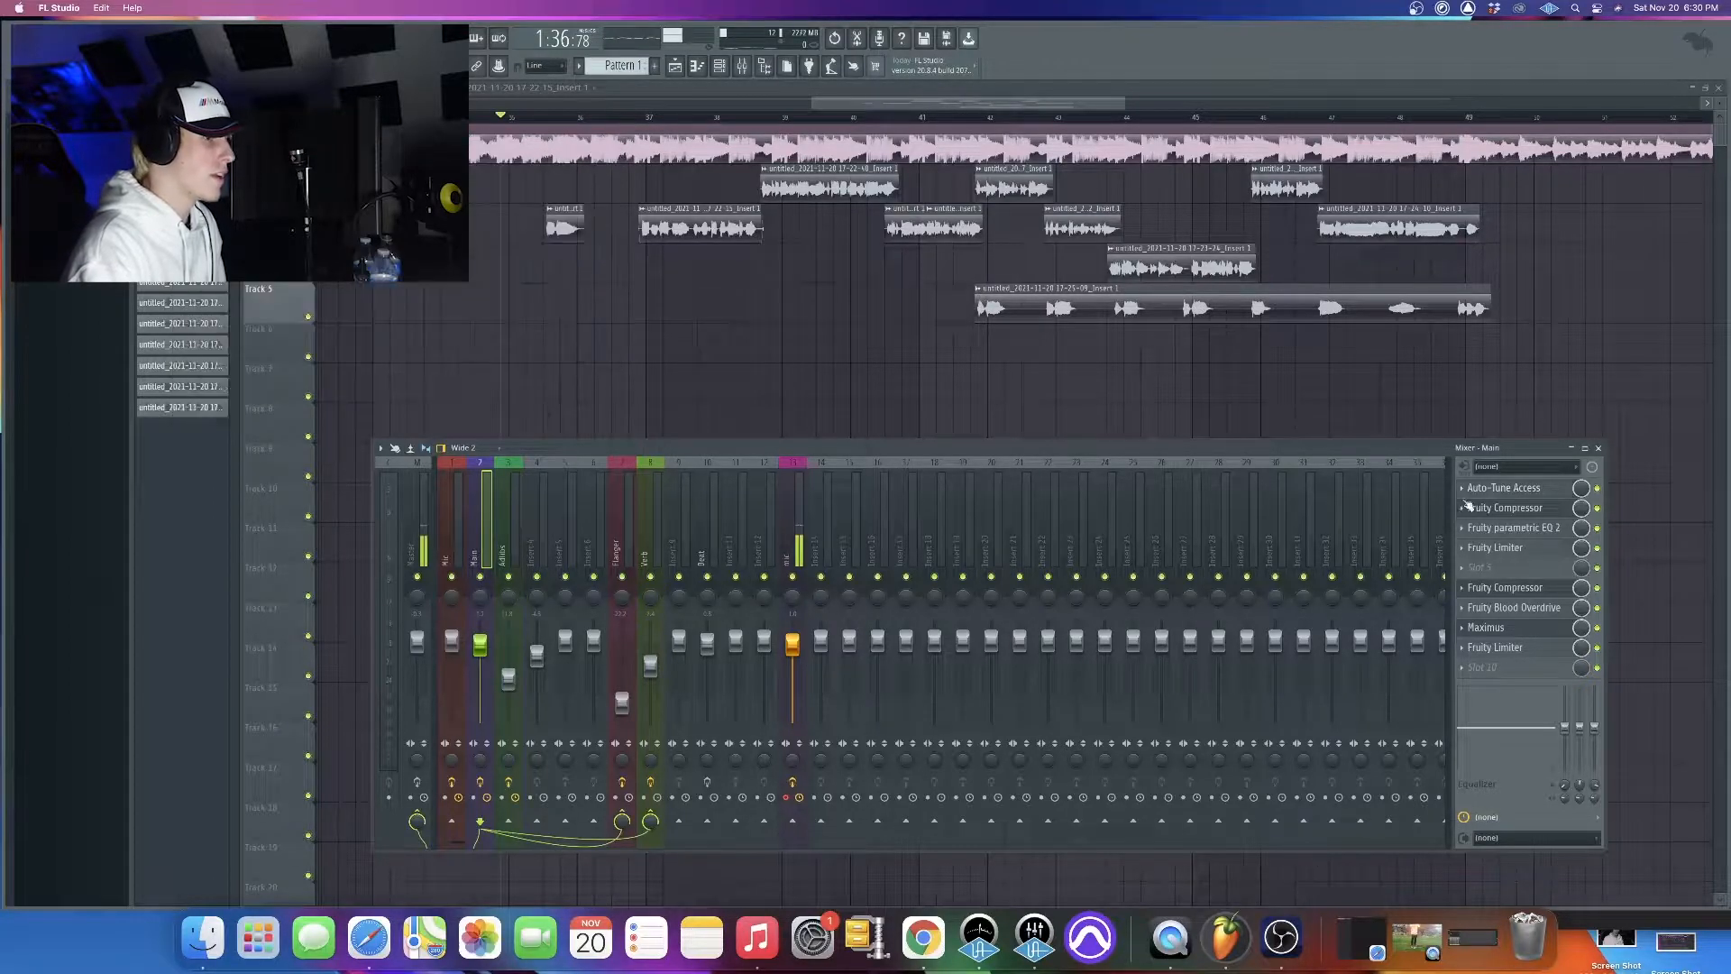
left_click(1518, 509)
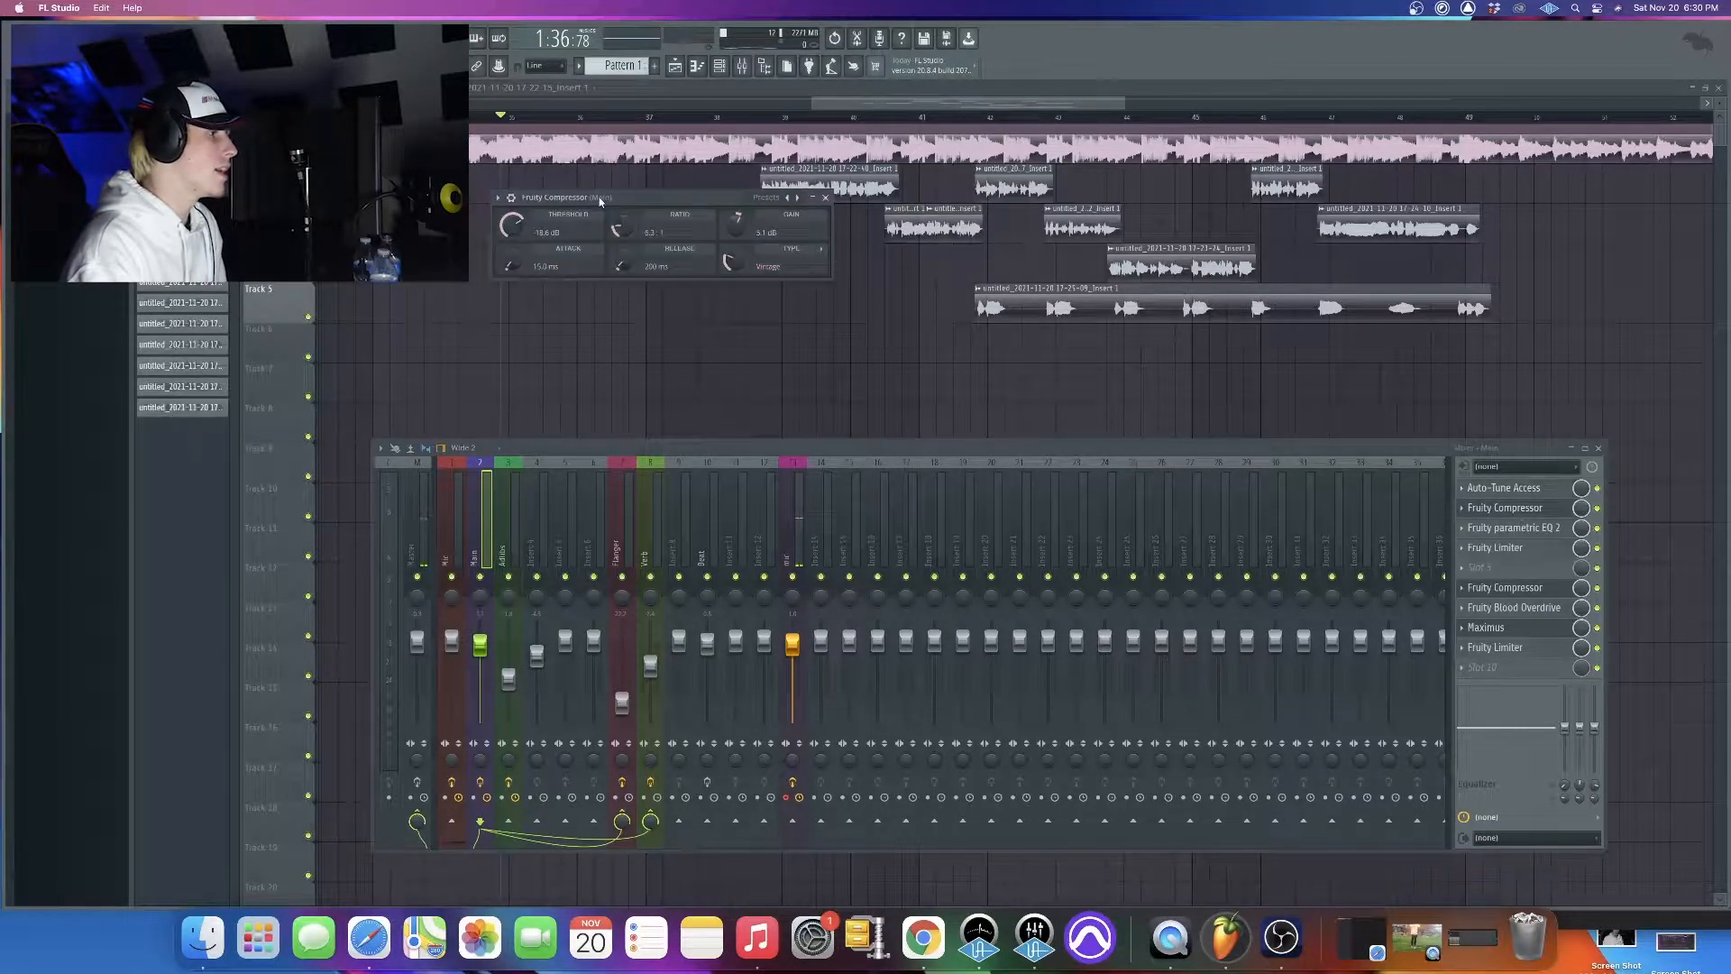
left_click_drag(601, 198, 641, 193)
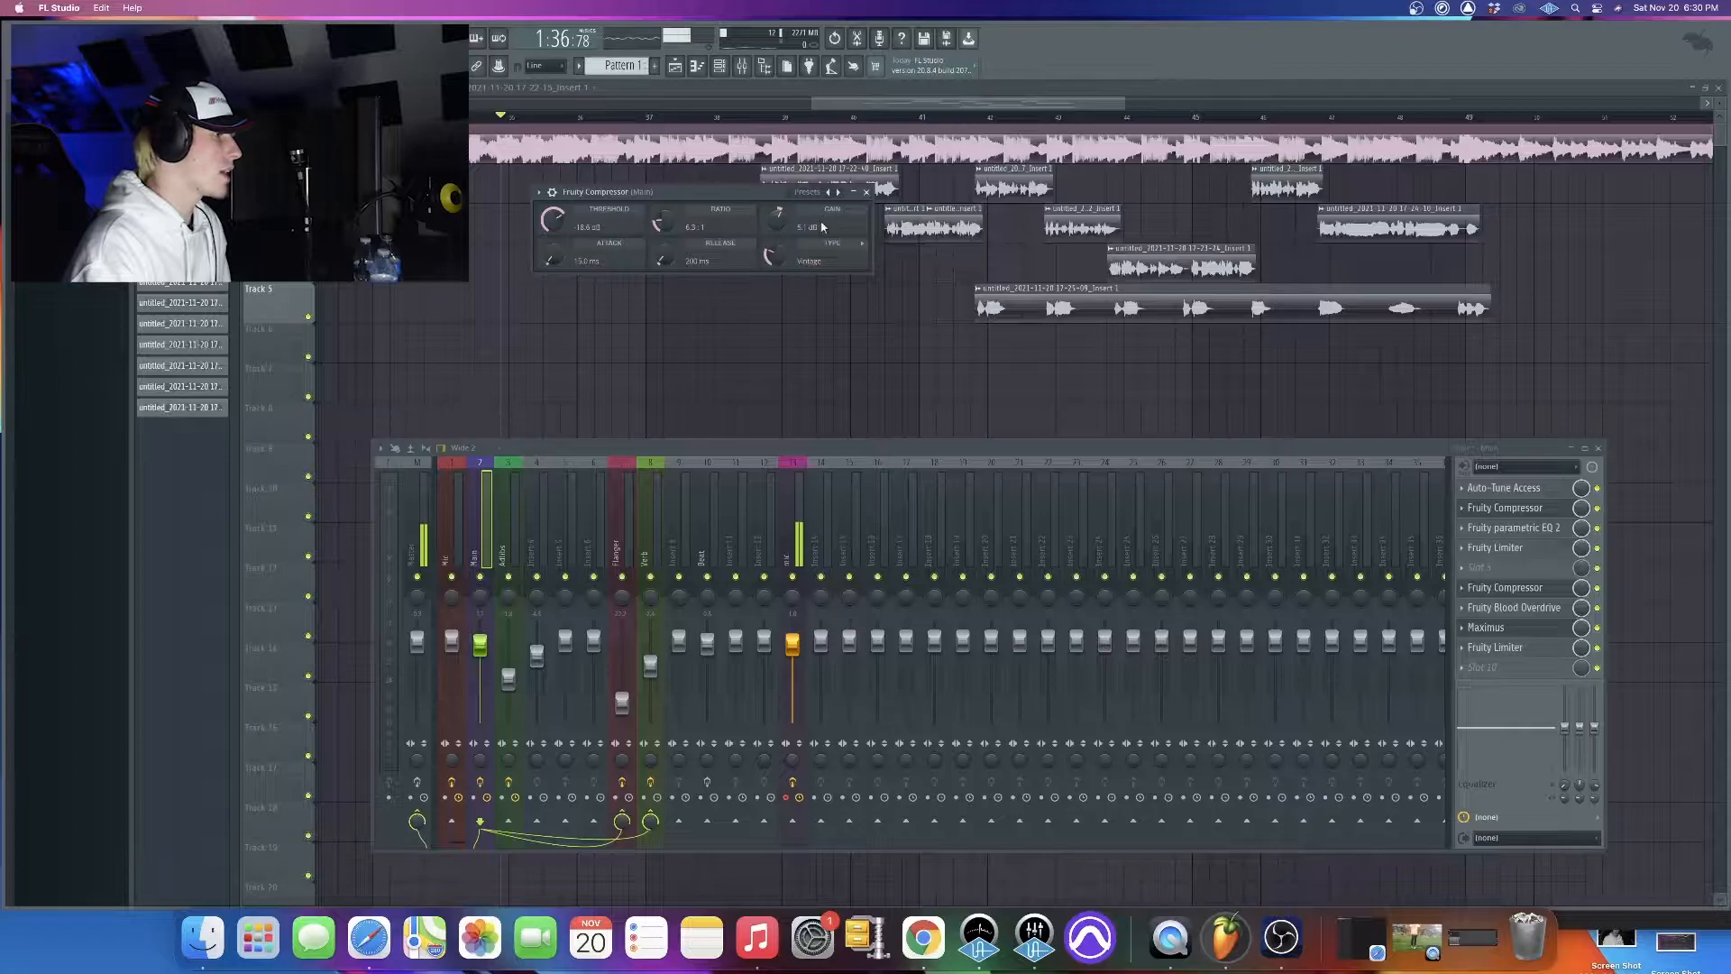
left_click(867, 190)
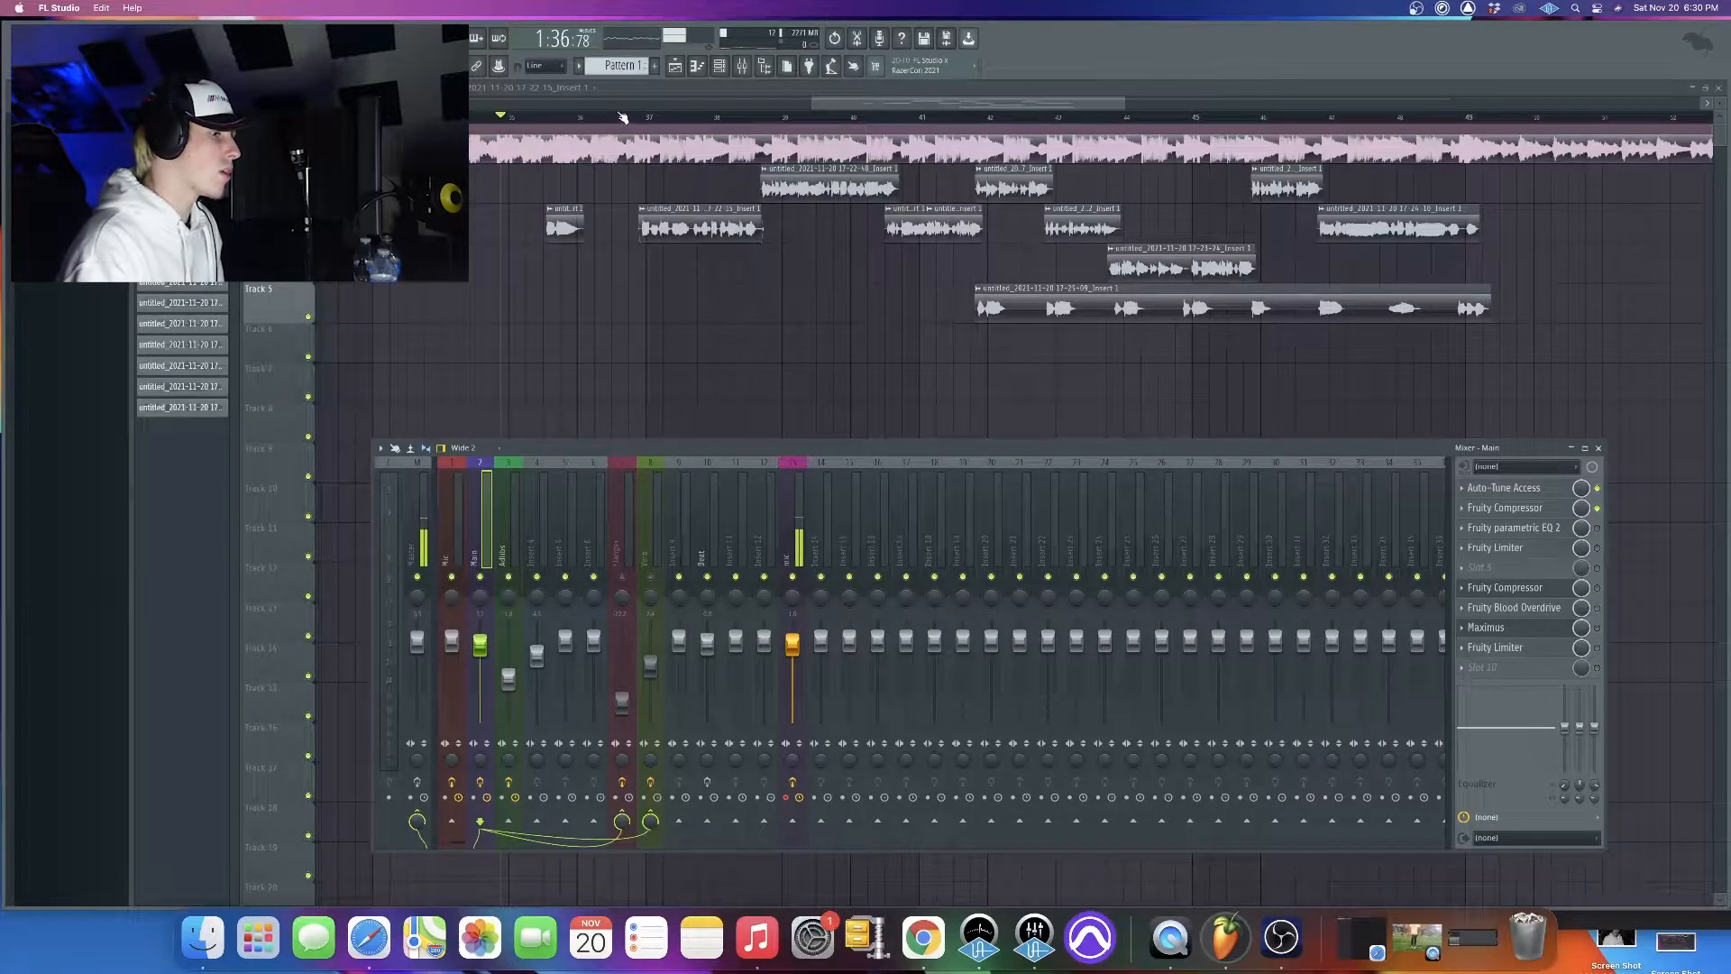
Play the song from just before the second vocal clip on Track 3 with the Main track's first Fruity Compressor shown
left_click(619, 117)
key("space")
left_click(742, 67)
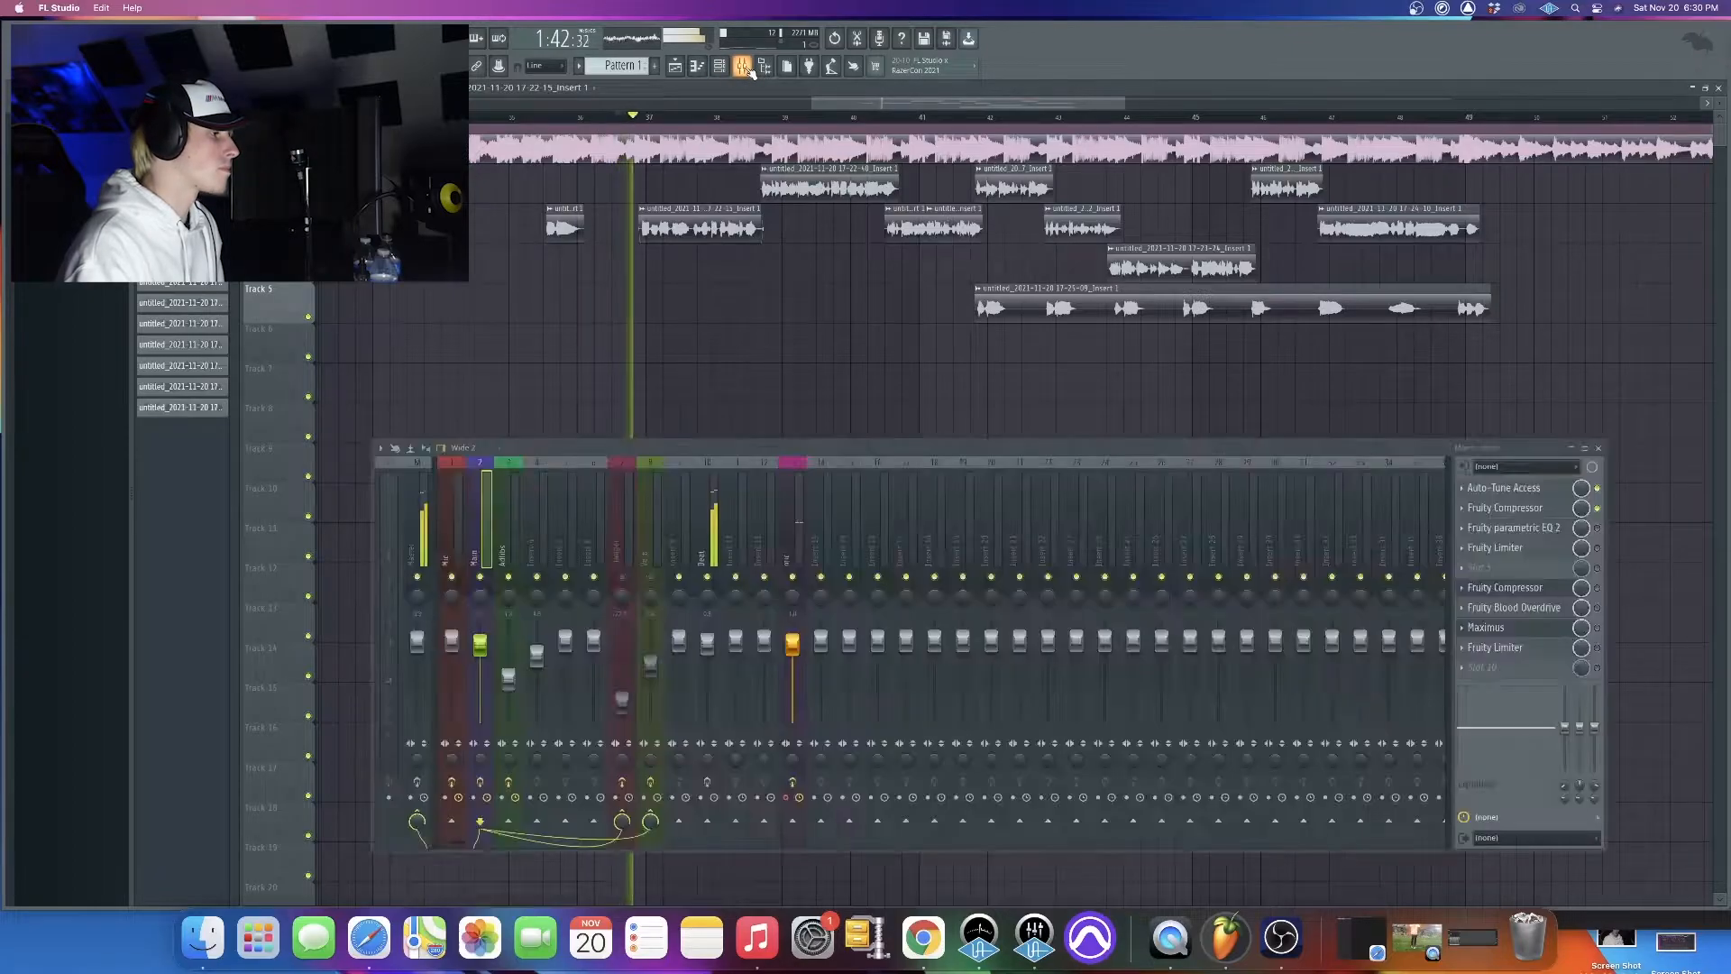
left_click(1482, 507)
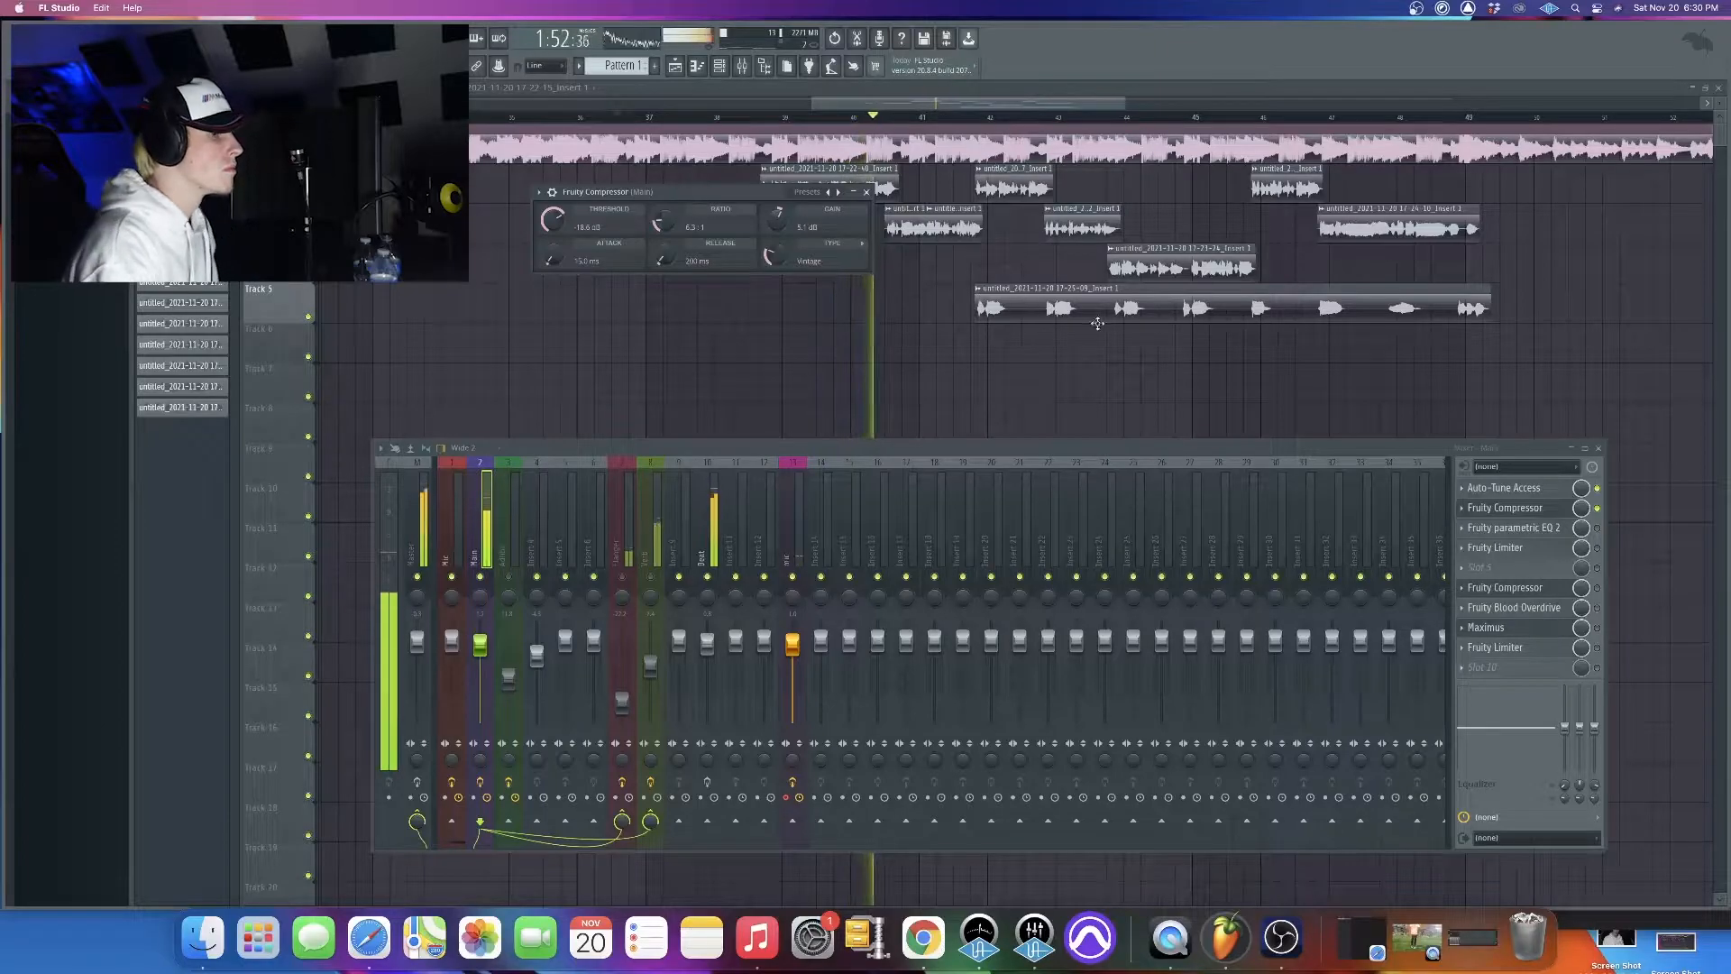
key("space")
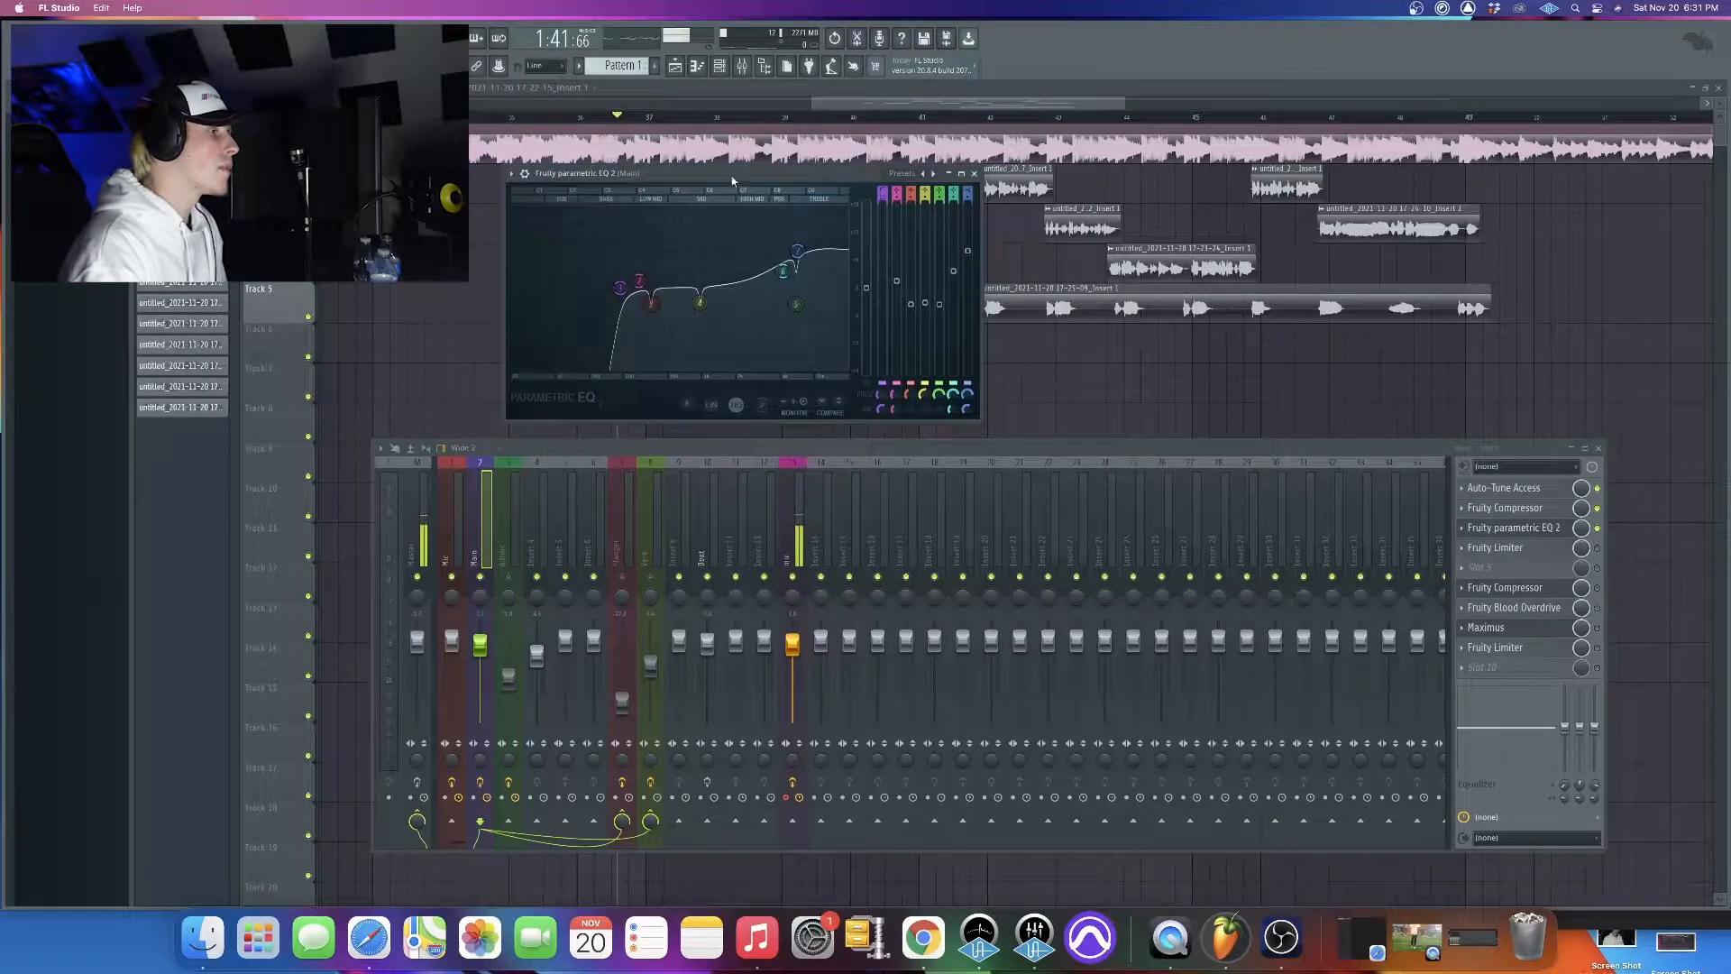
Examine the Fruity parametric EQ 2 curve on the Main track while playing back the vocals
left_click_drag(665, 179, 690, 174)
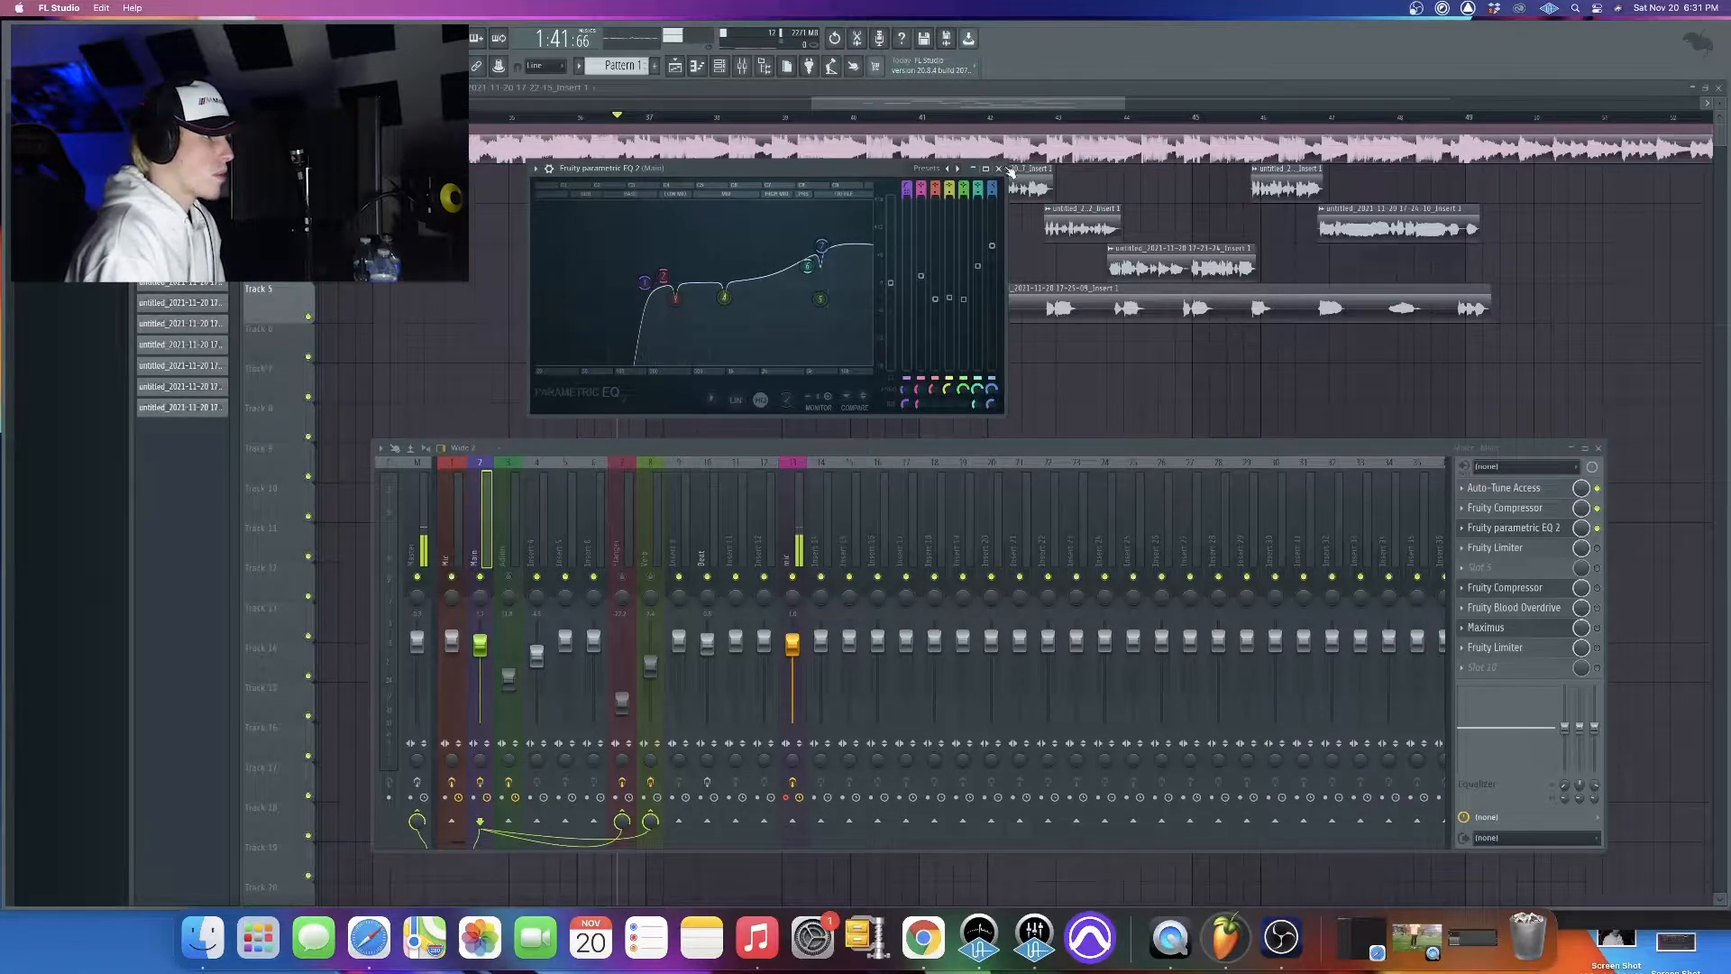
left_click_drag(894, 182, 889, 295)
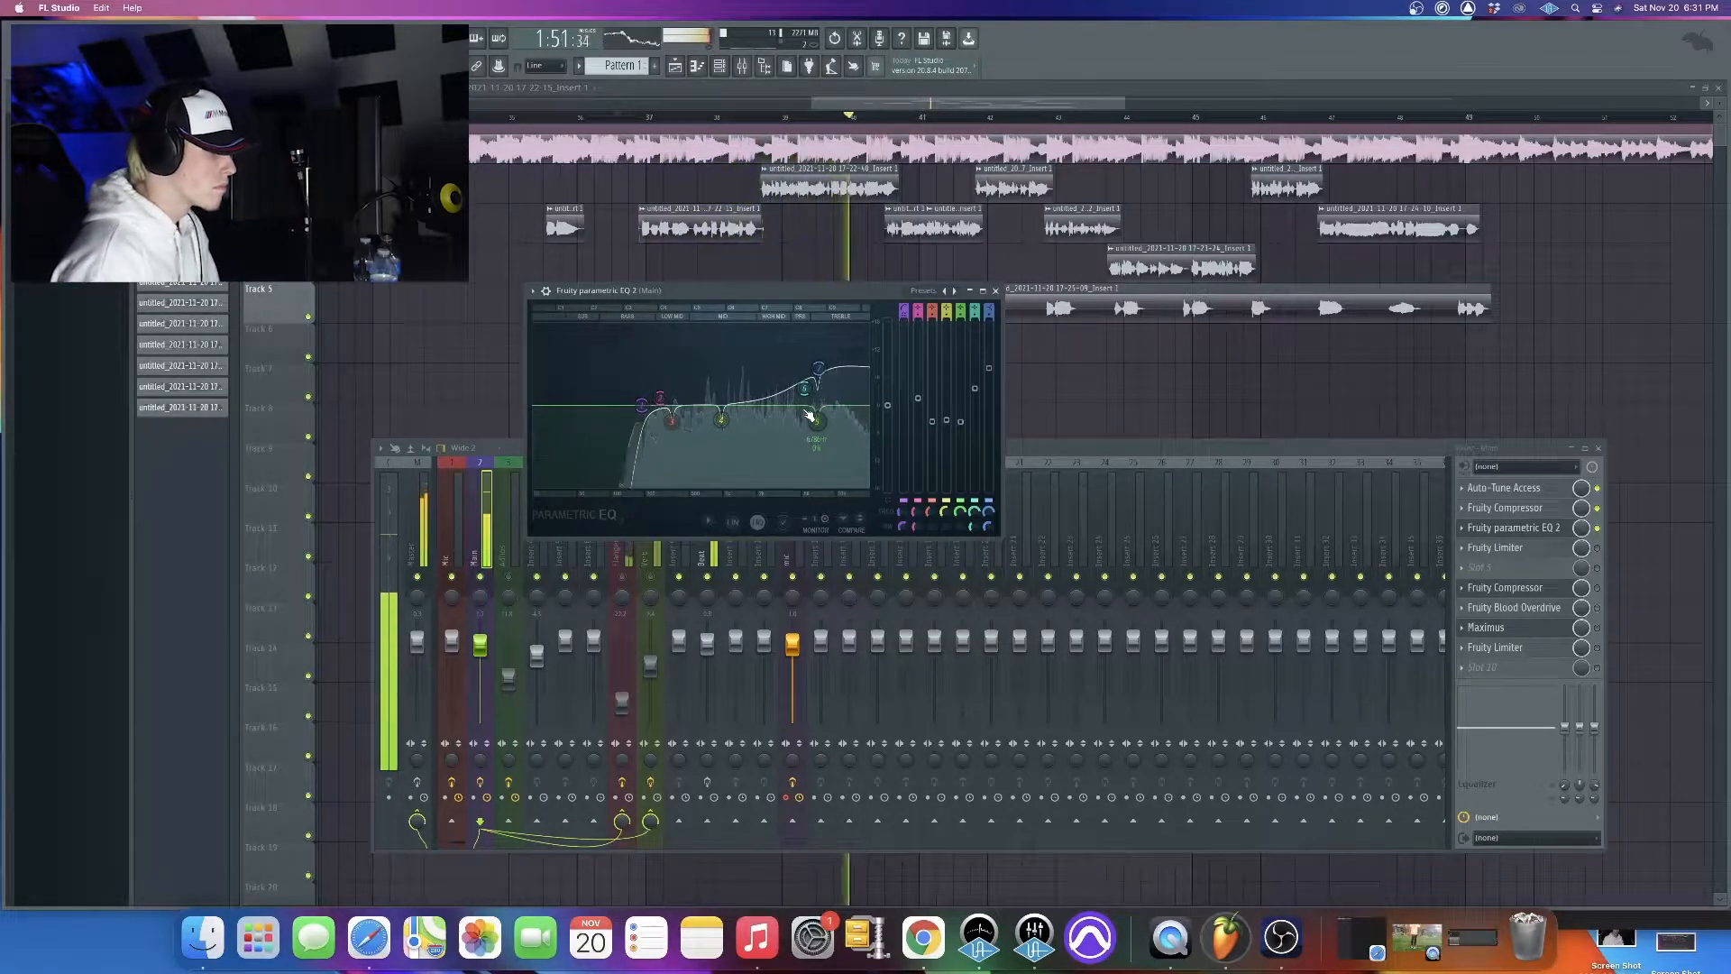
key("space")
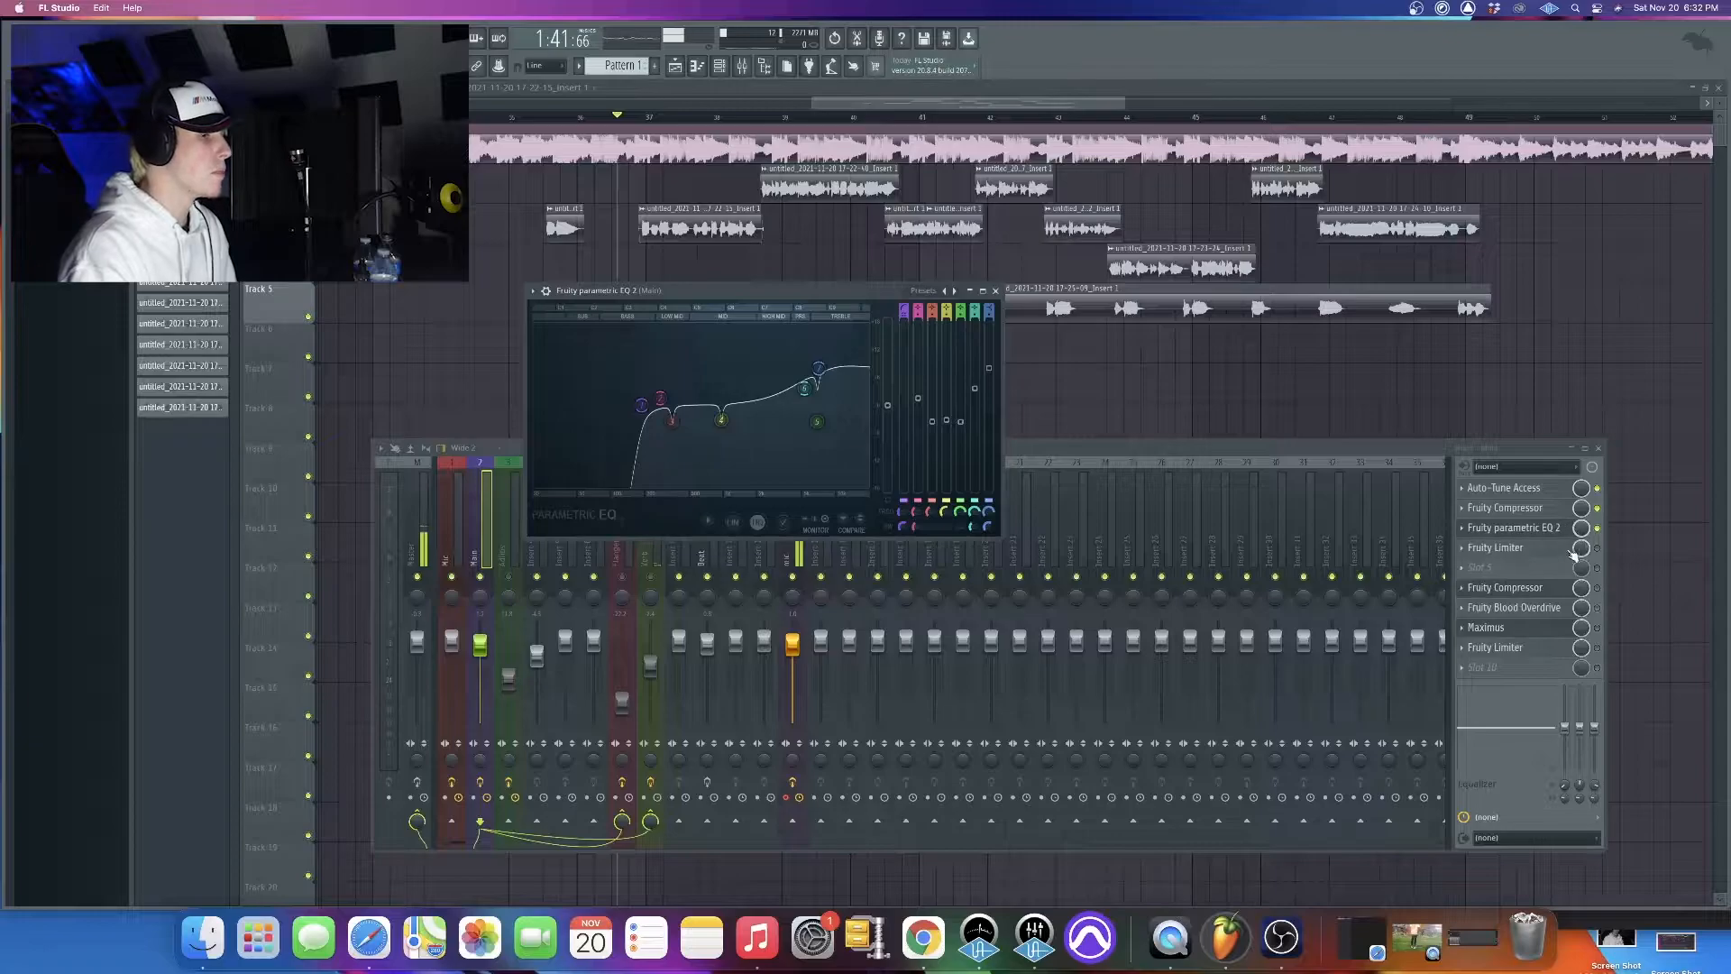
Enable the first Fruity Limiter on the Main track, load its Noise gate preset and audition it
left_click(1601, 557)
left_click(1559, 550)
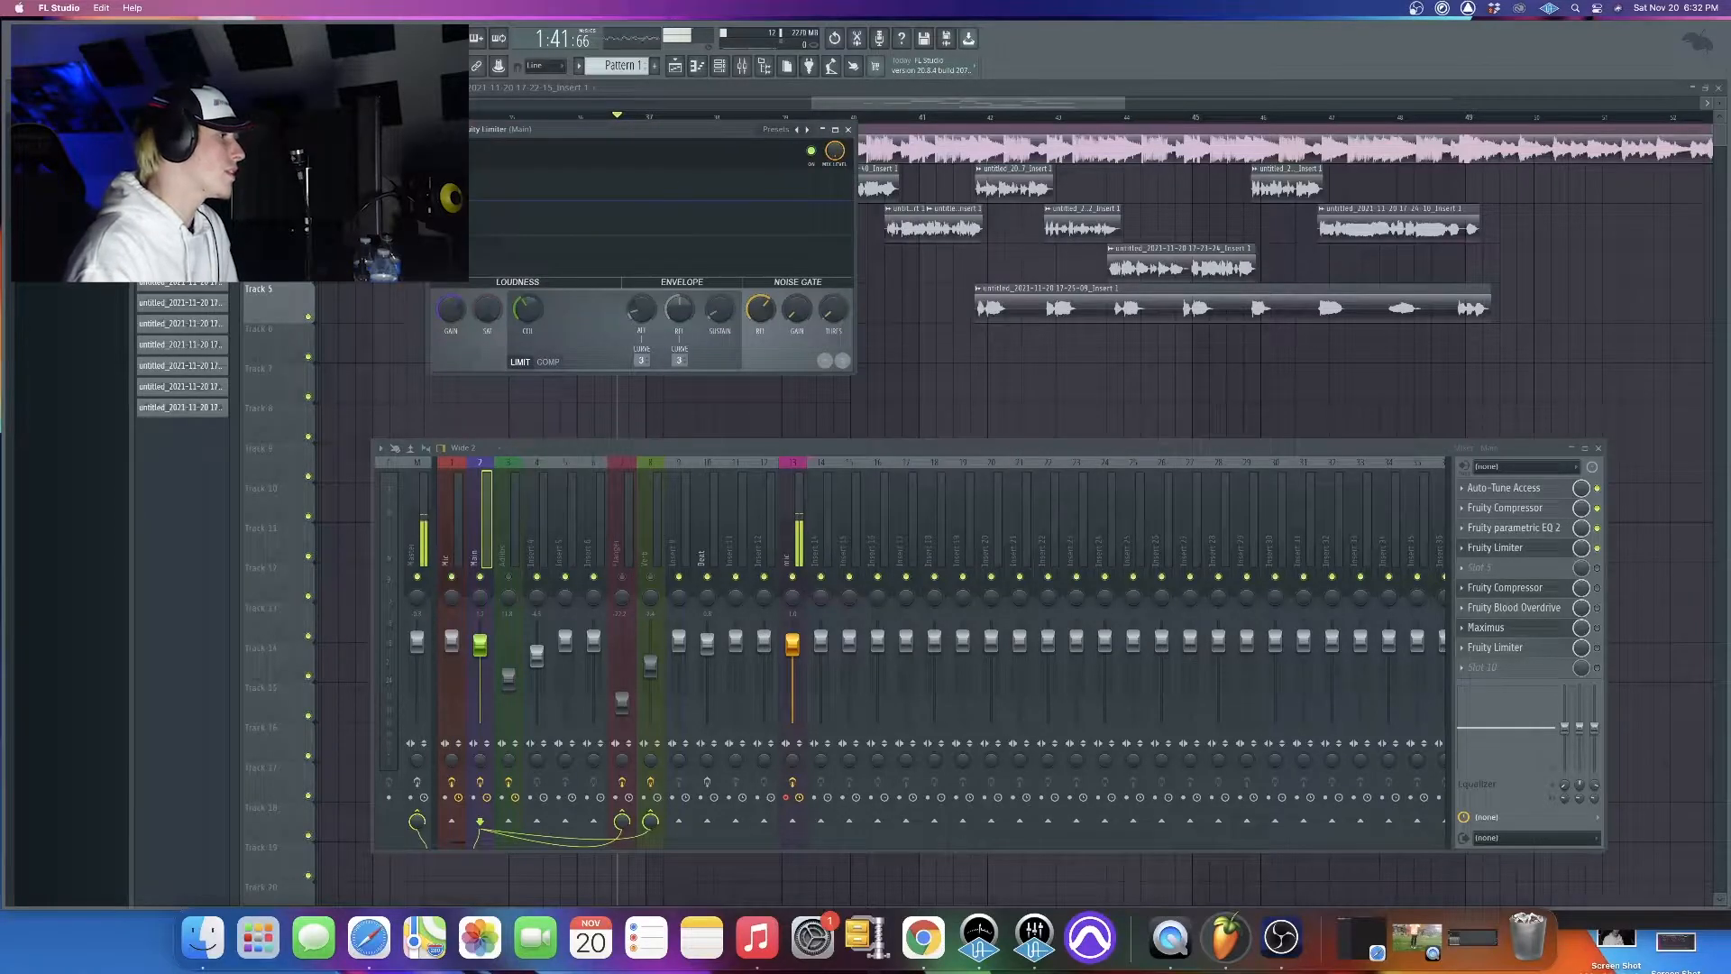
left_click(439, 129)
mouse_move(458, 182)
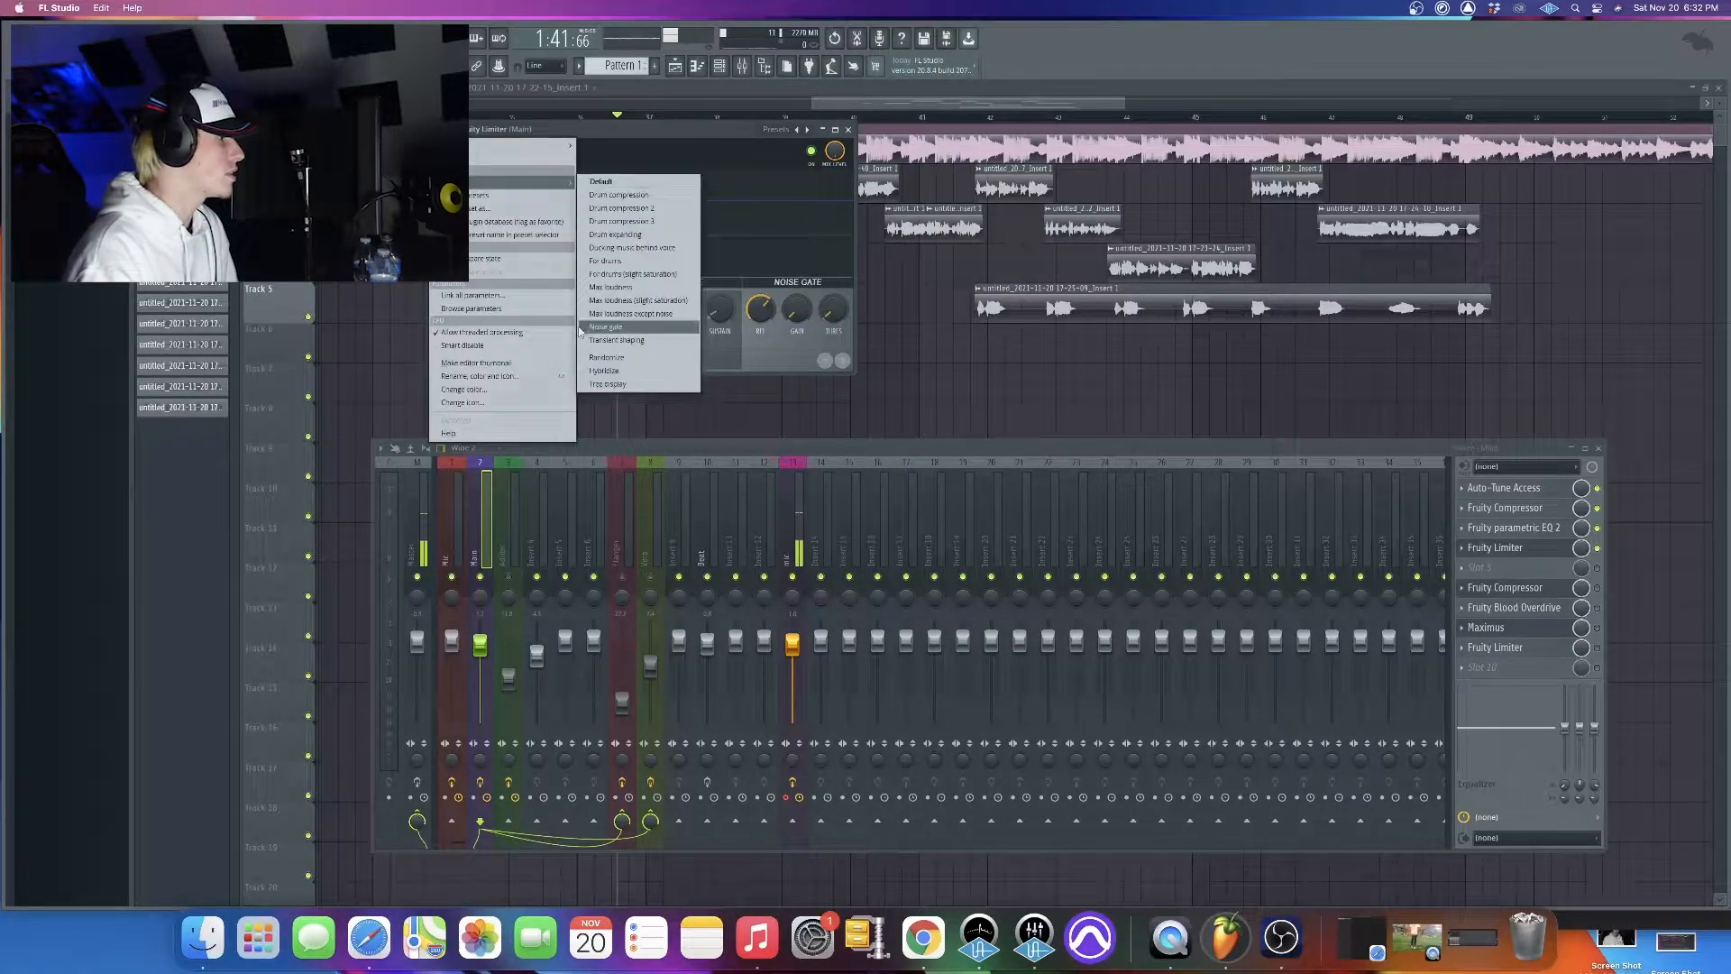
left_click(600, 326)
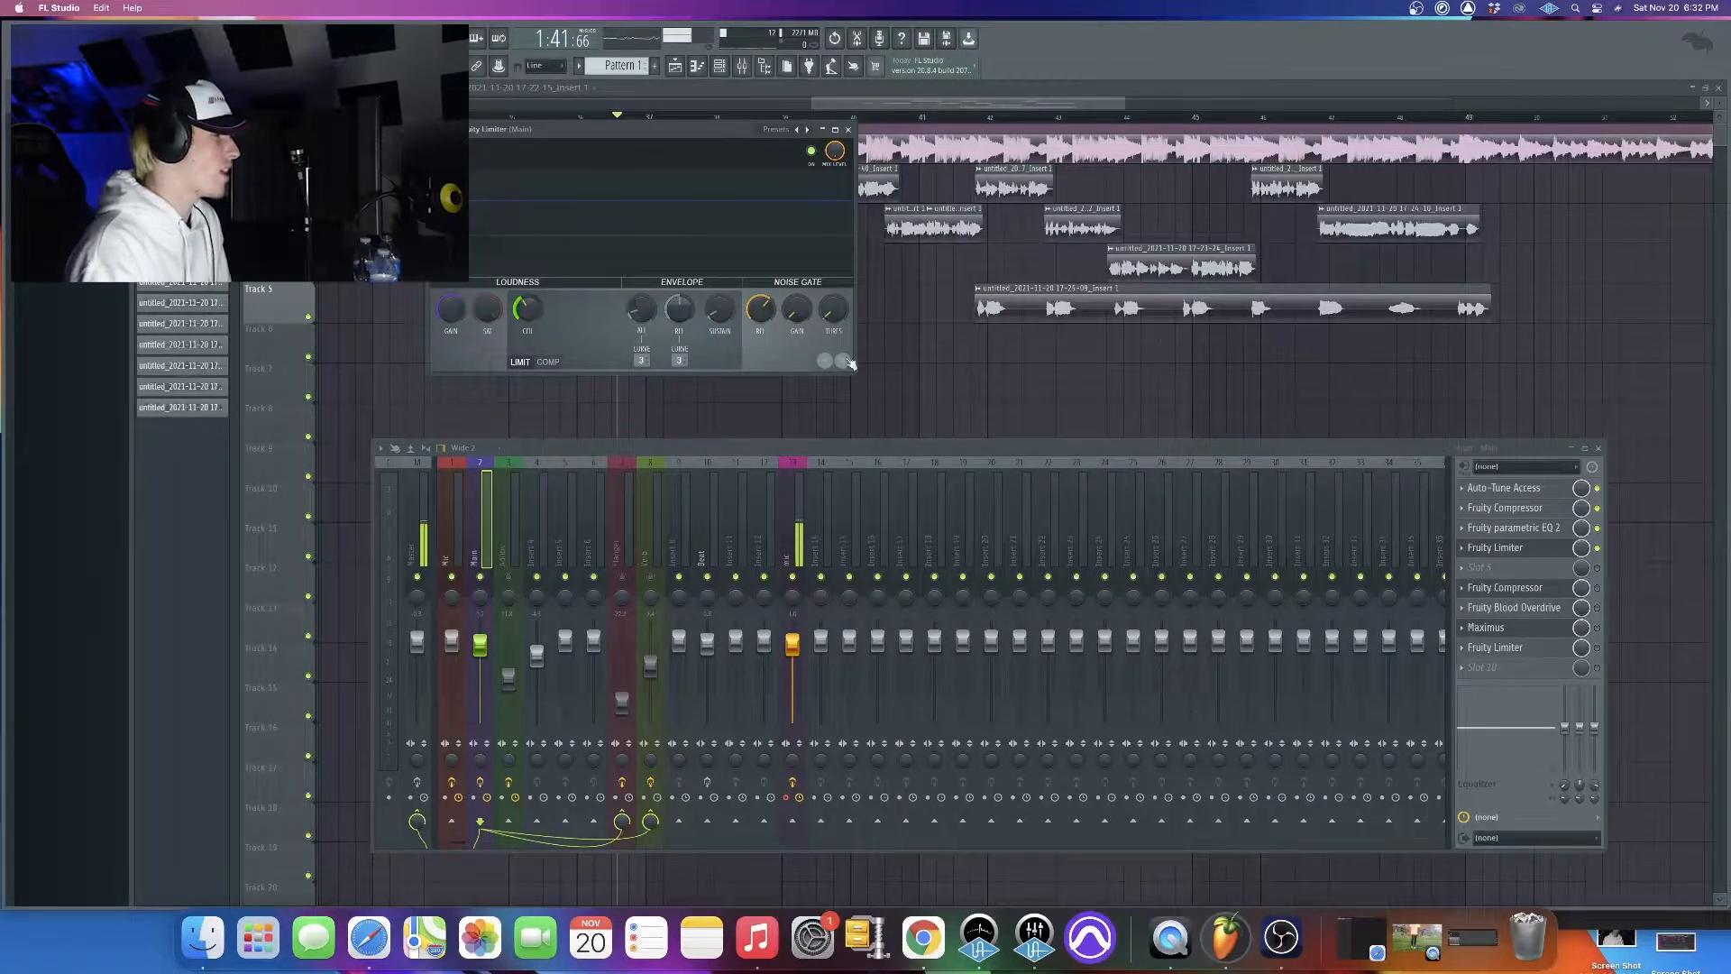
left_click_drag(754, 166, 1079, 383)
key("space")
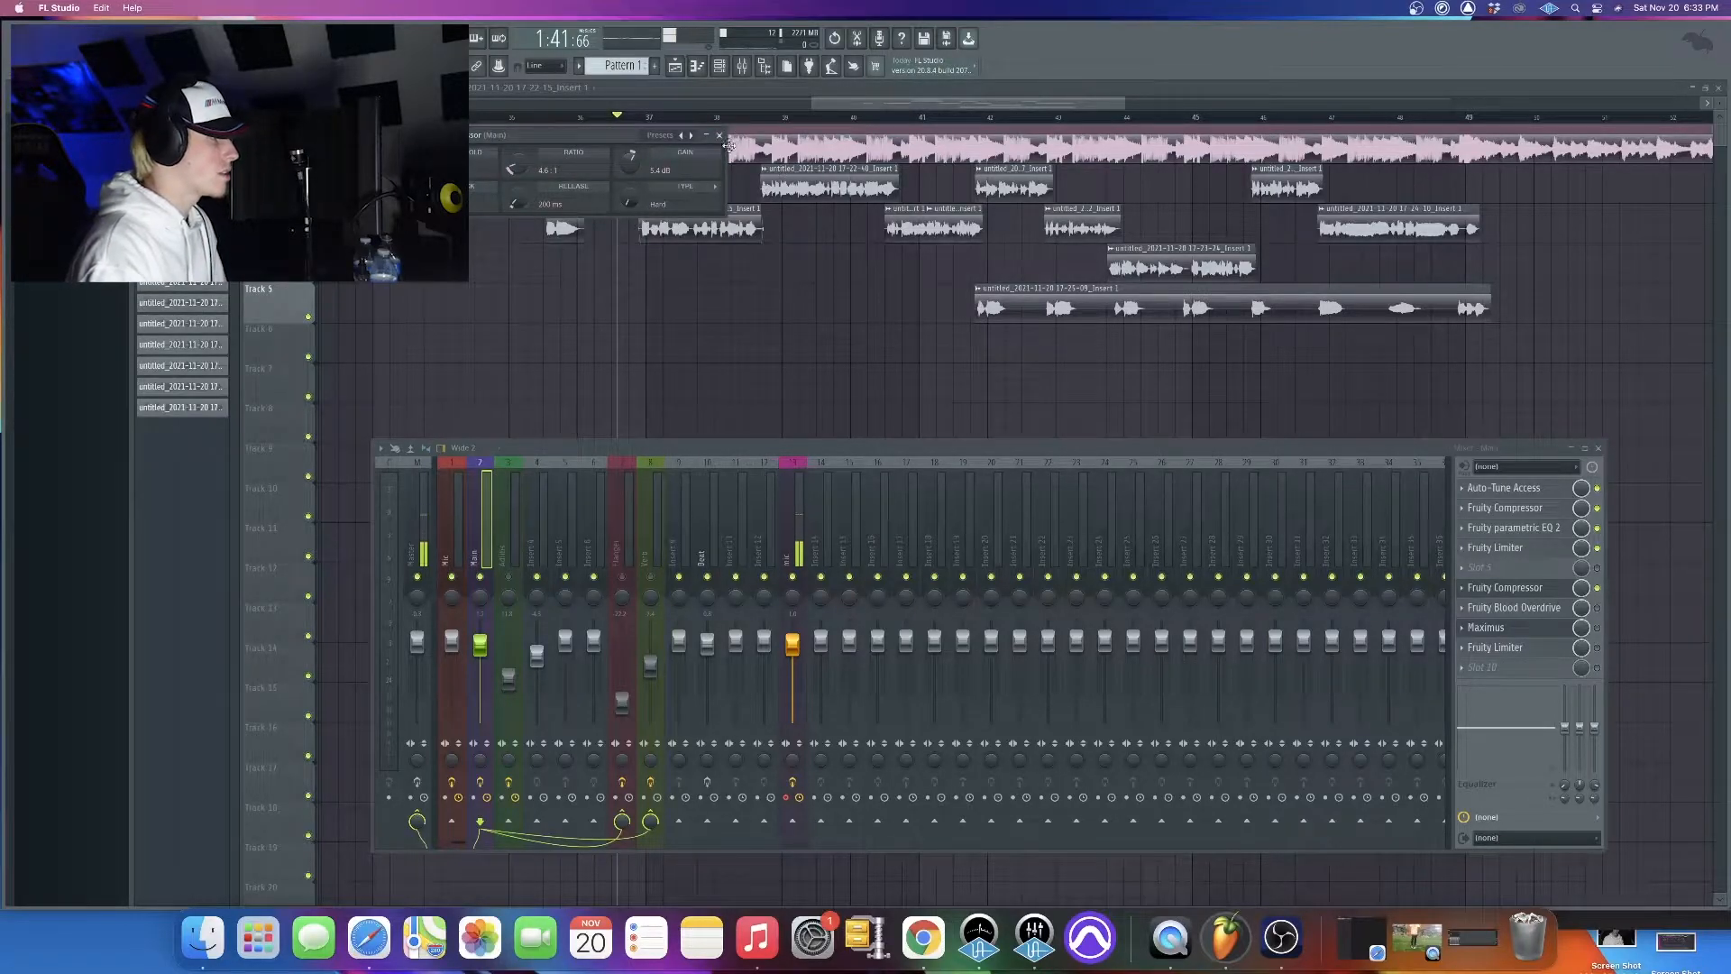
Examine the settings of the second Fruity Compressor and Fruity Blood Overdrive on the Main track
left_click_drag(617, 139, 954, 333)
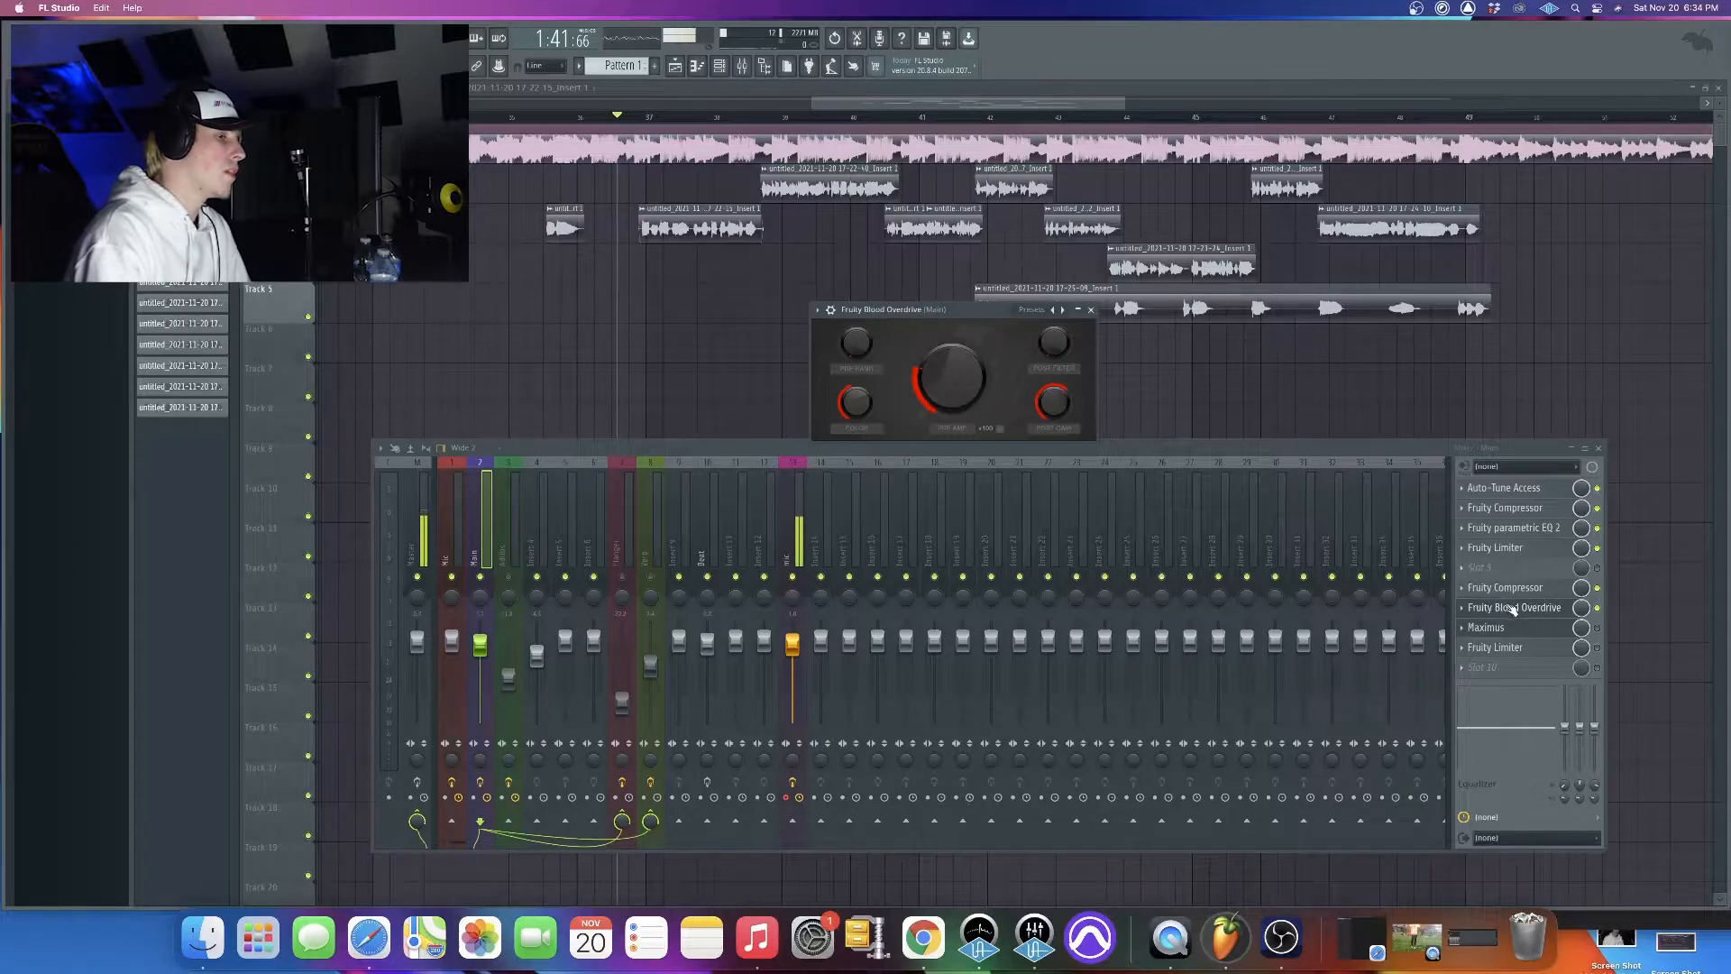
left_click_drag(982, 314, 981, 286)
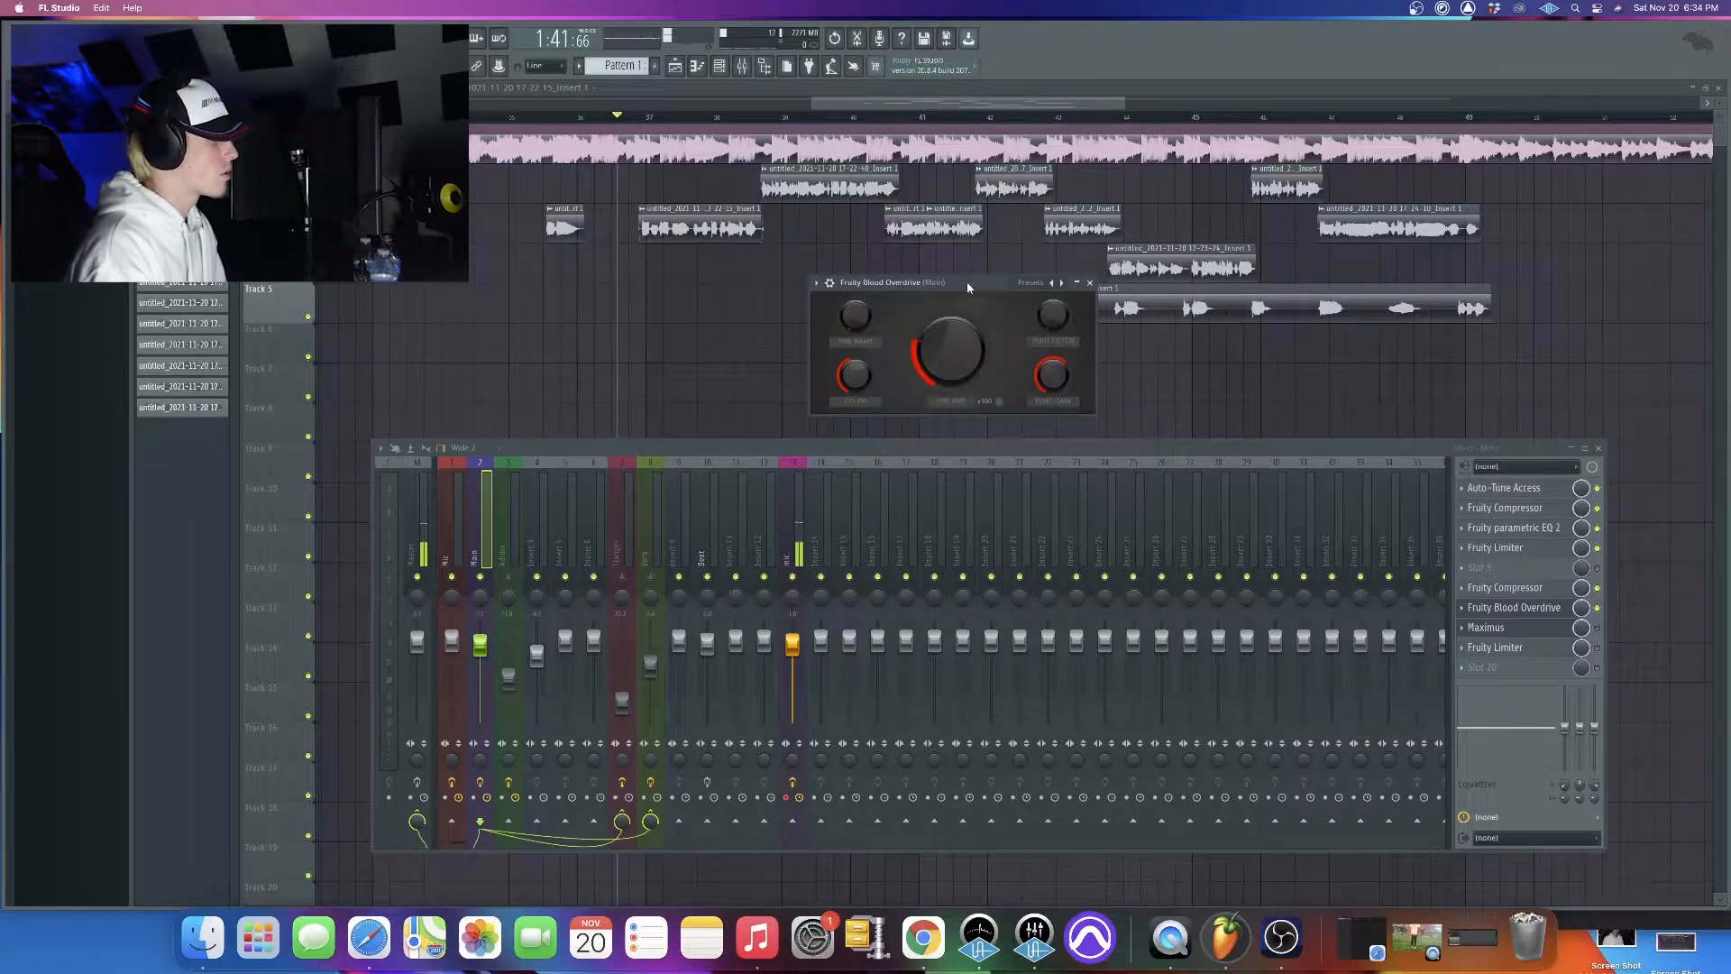
left_click_drag(970, 282, 942, 265)
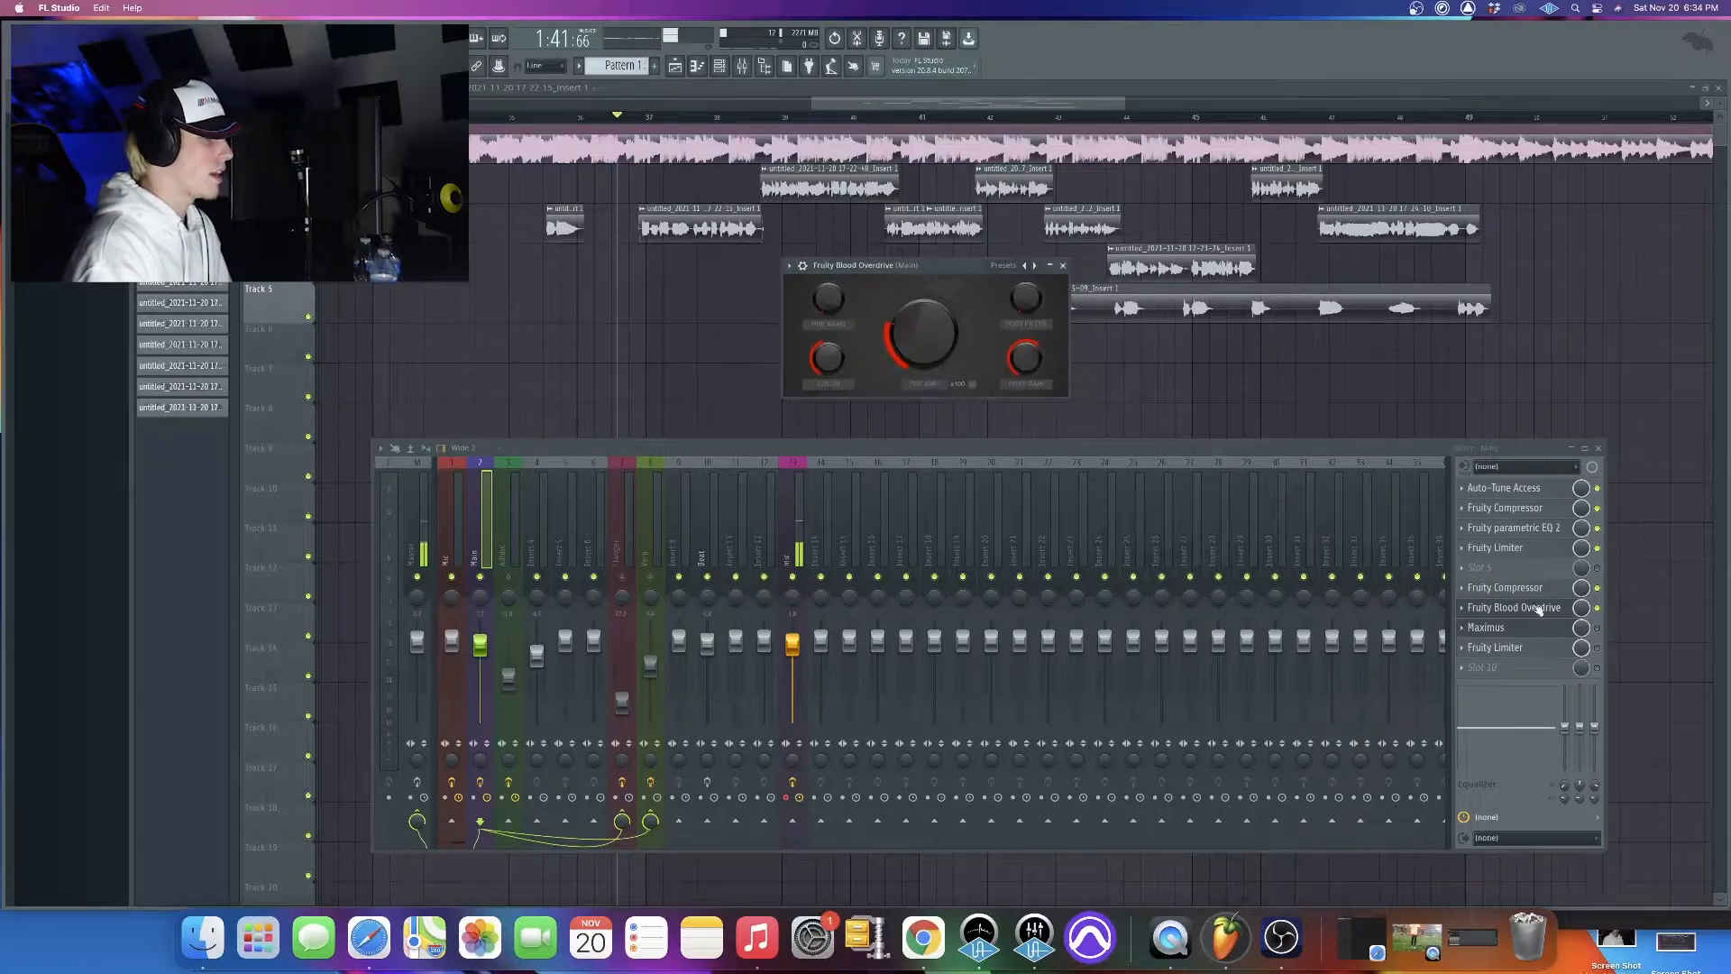
left_click_drag(955, 265, 837, 279)
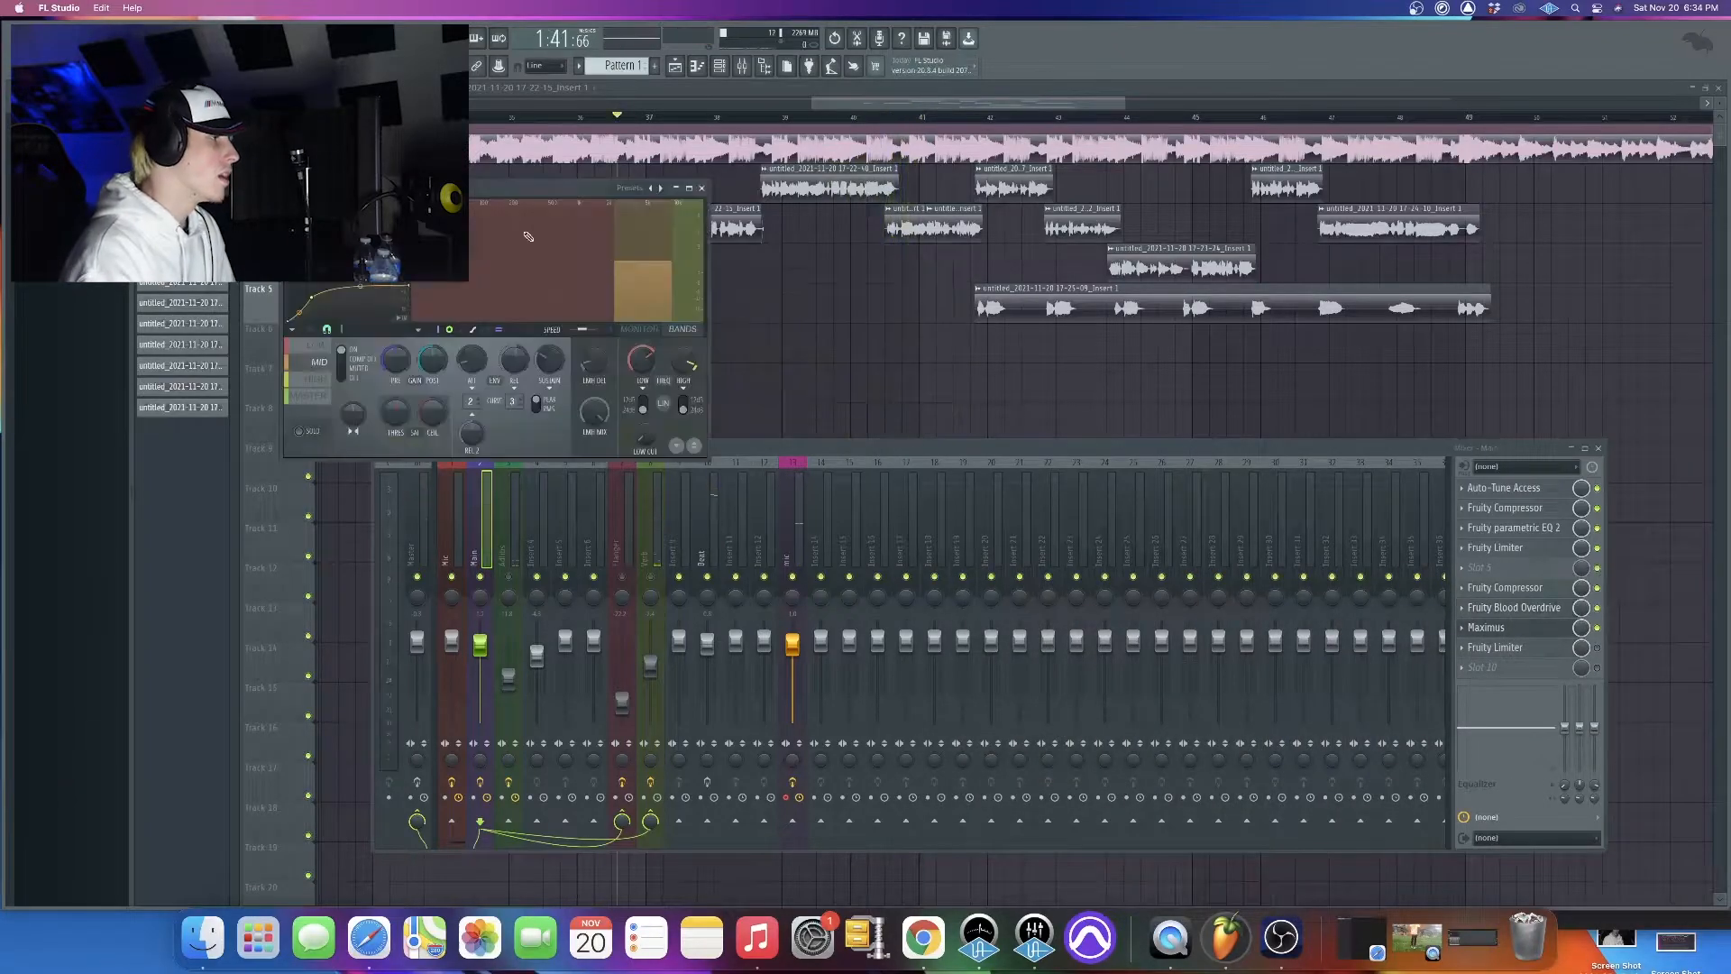
Look through the Maximus presets on the Main track without loading one, and play the vocals with Maximus shown
left_click_drag(487, 181, 771, 169)
left_click(572, 175)
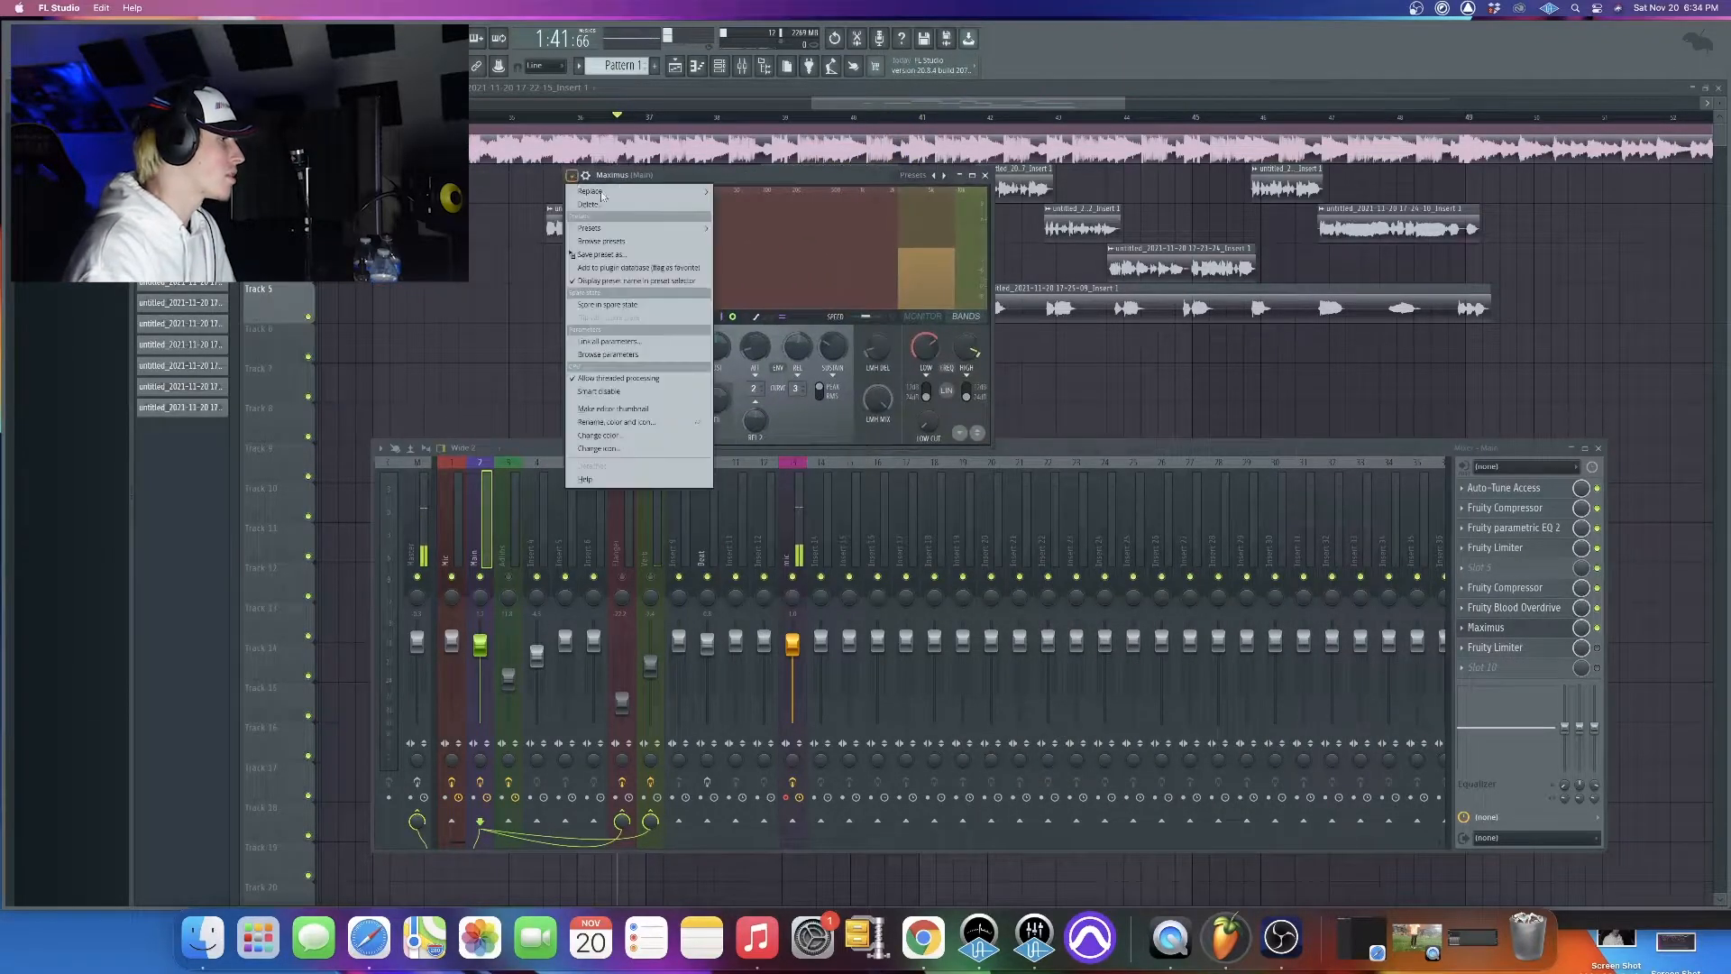
mouse_move(634, 225)
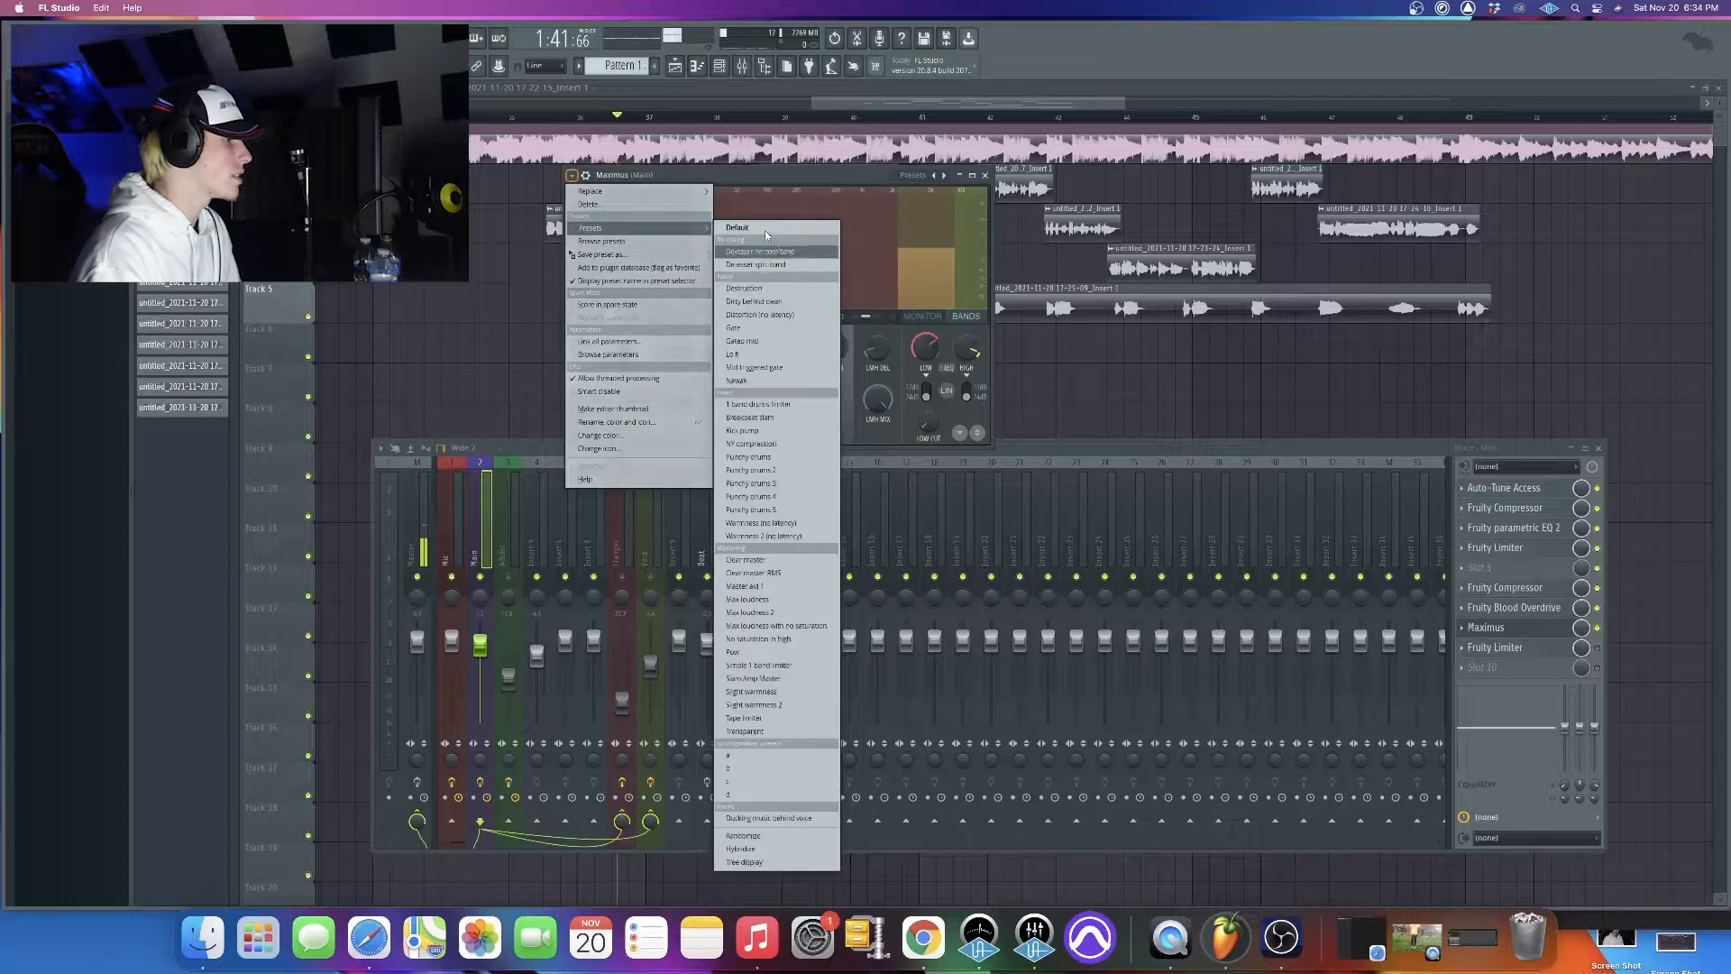
left_click(724, 186)
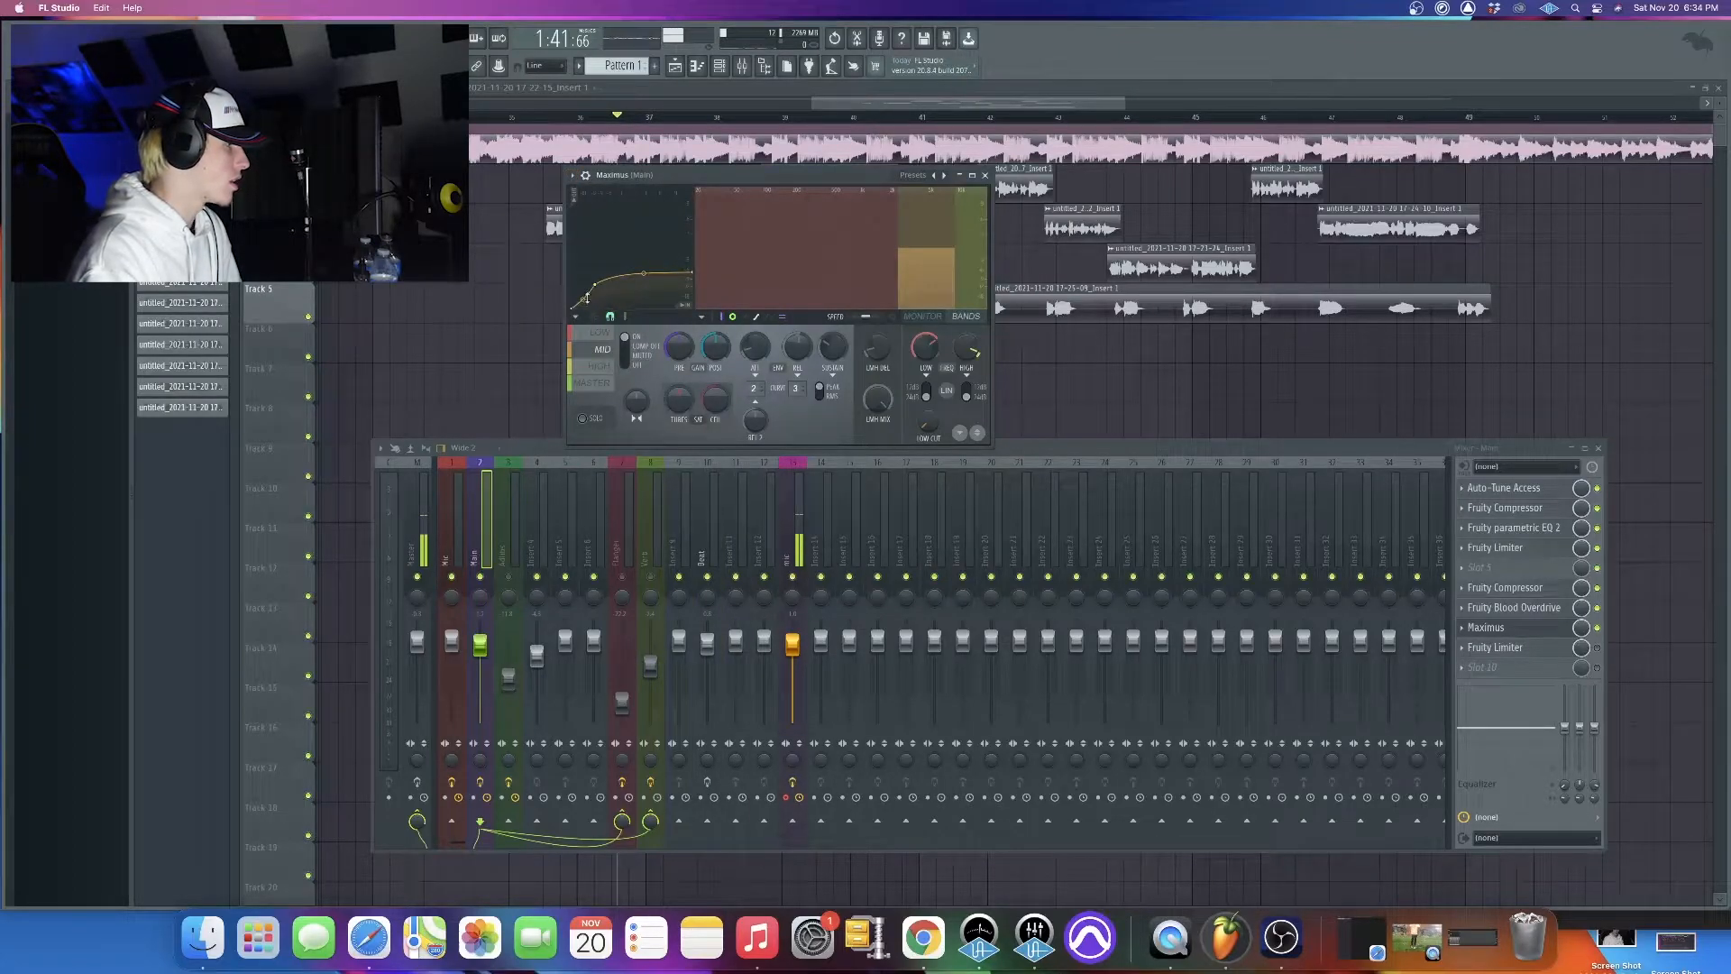
left_click_drag(785, 175, 918, 291)
key("space")
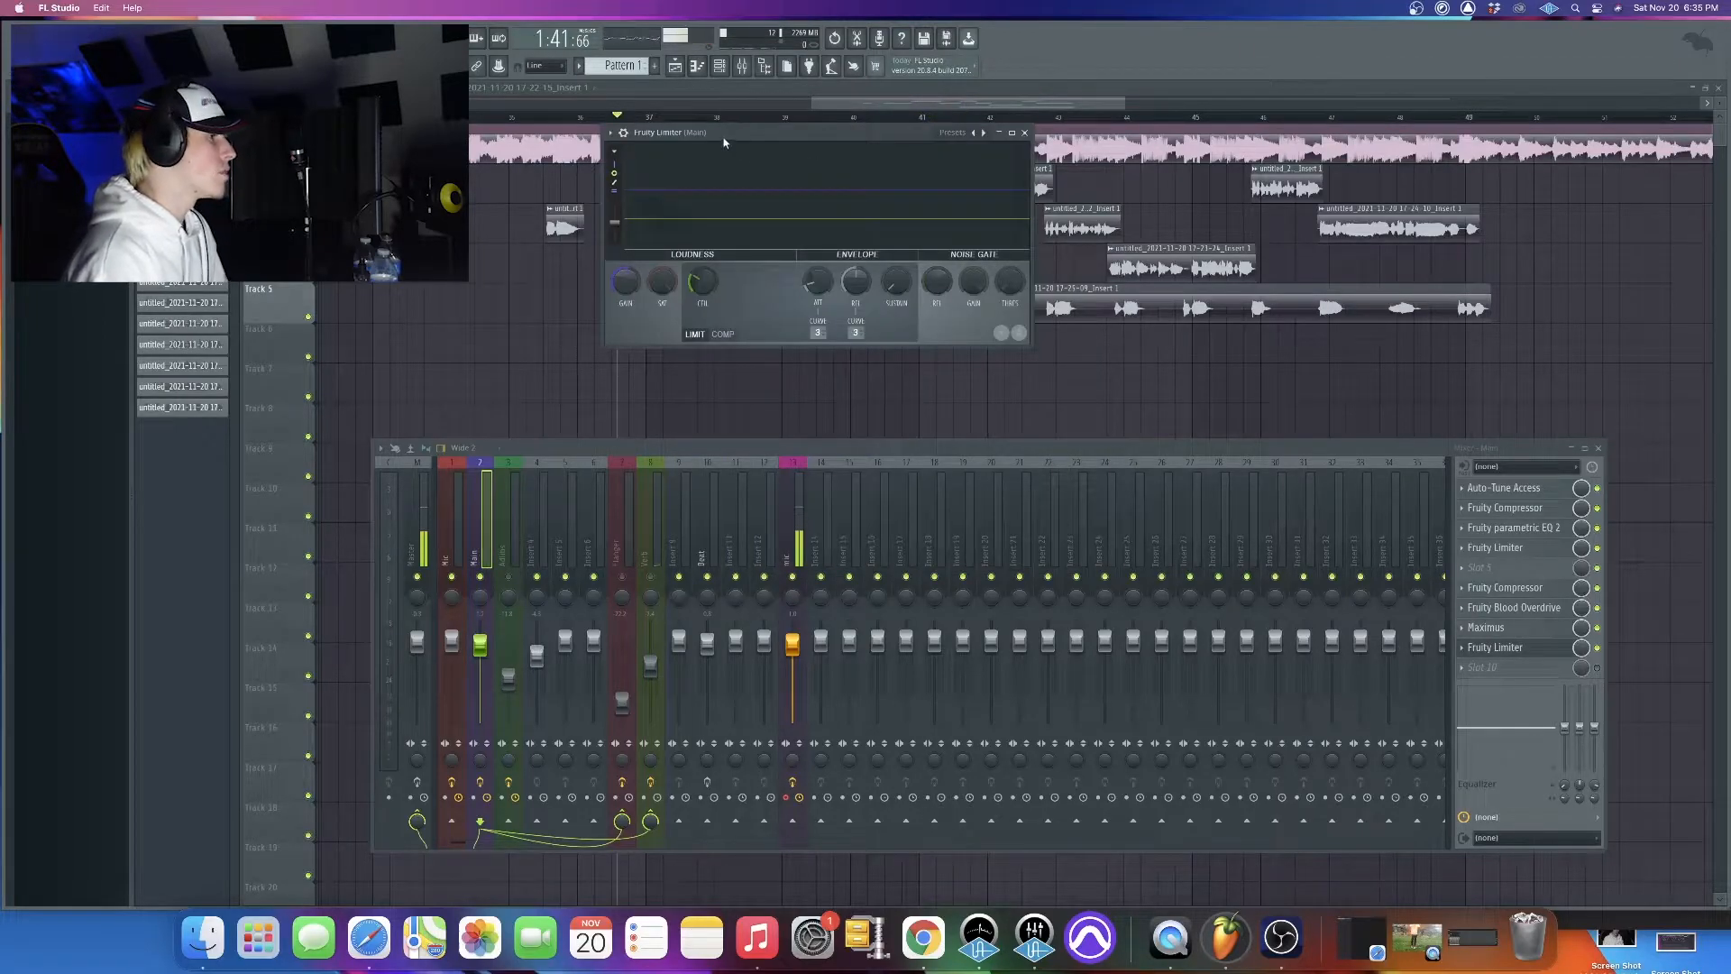
Examine the last Fruity Limiter in the Main track's effect chain and audition the vocals through it
left_click_drag(724, 142, 736, 126)
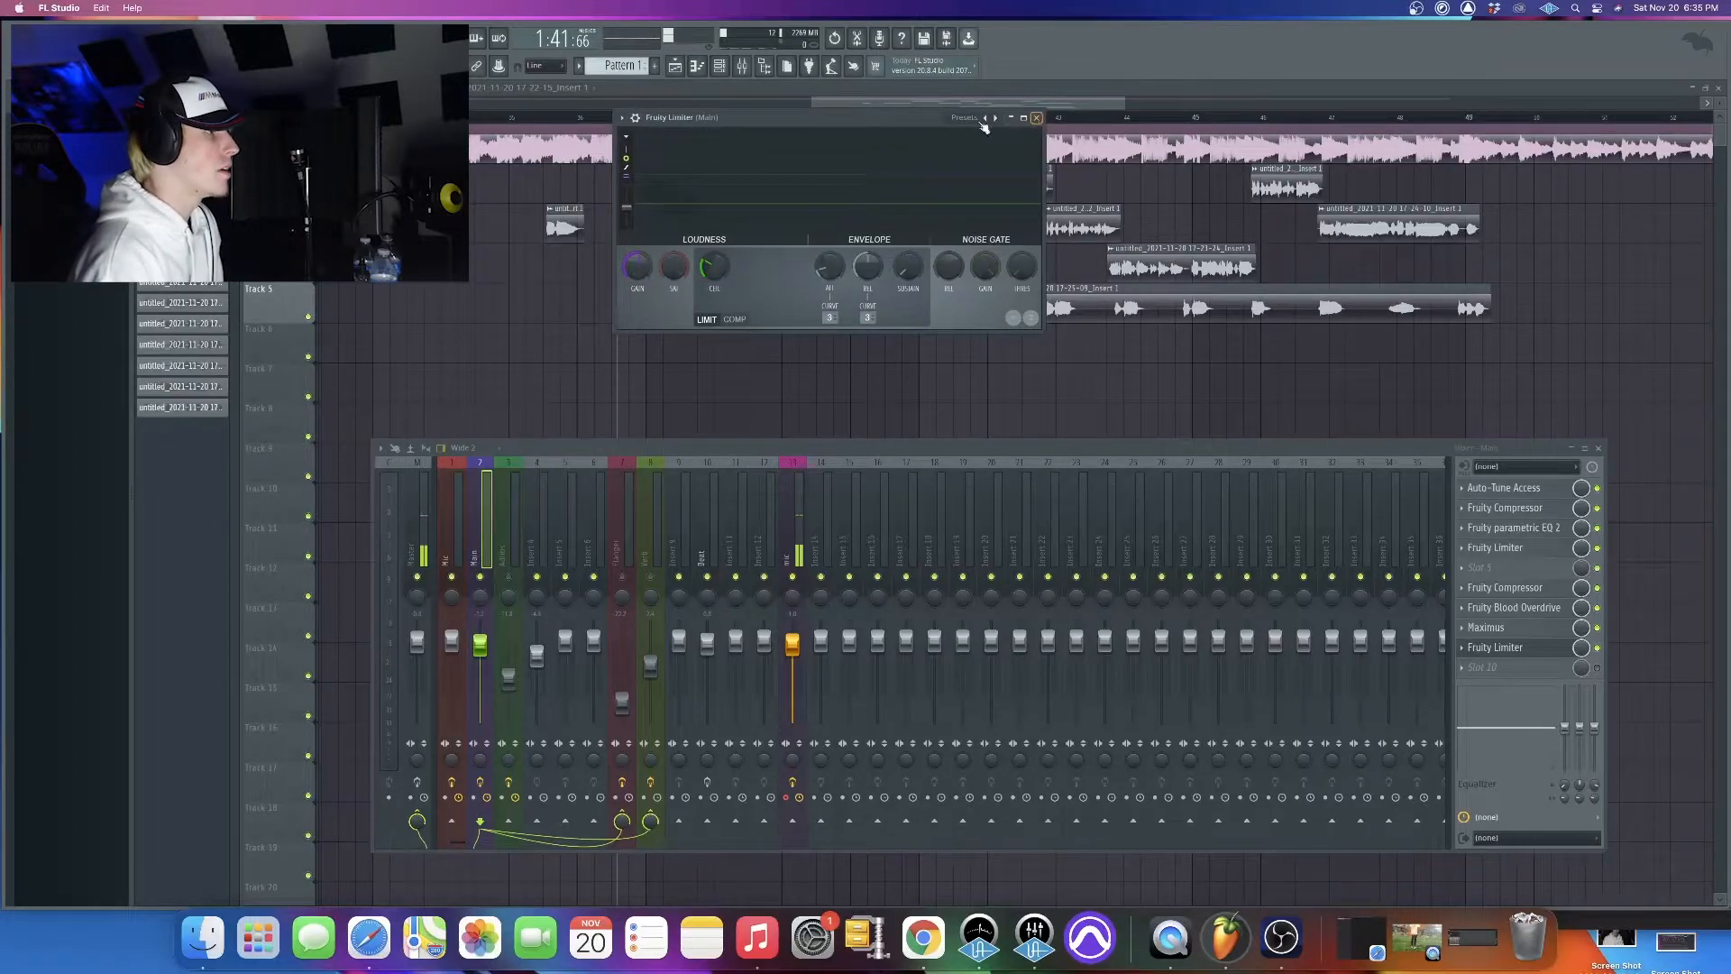
left_click_drag(846, 116, 947, 297)
key("space")
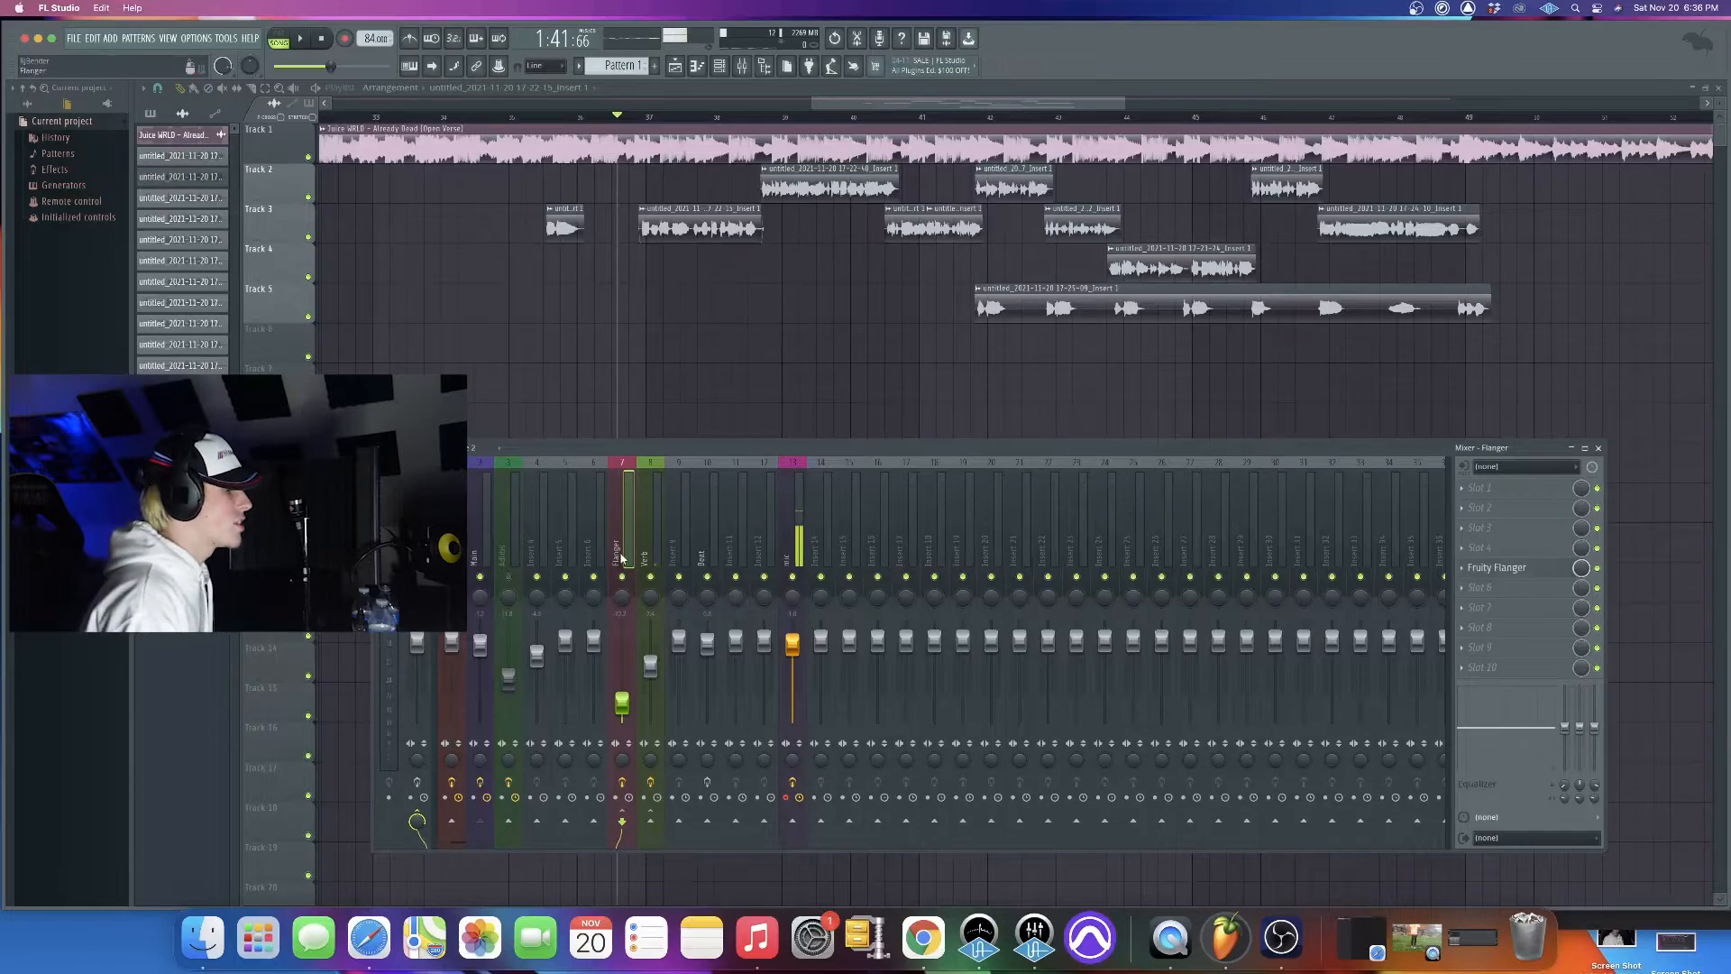
Examine the Fruity Flanger on the Flanger track and the Fruity Reeverb 2 on the reverb send track side by side
left_click(1498, 568)
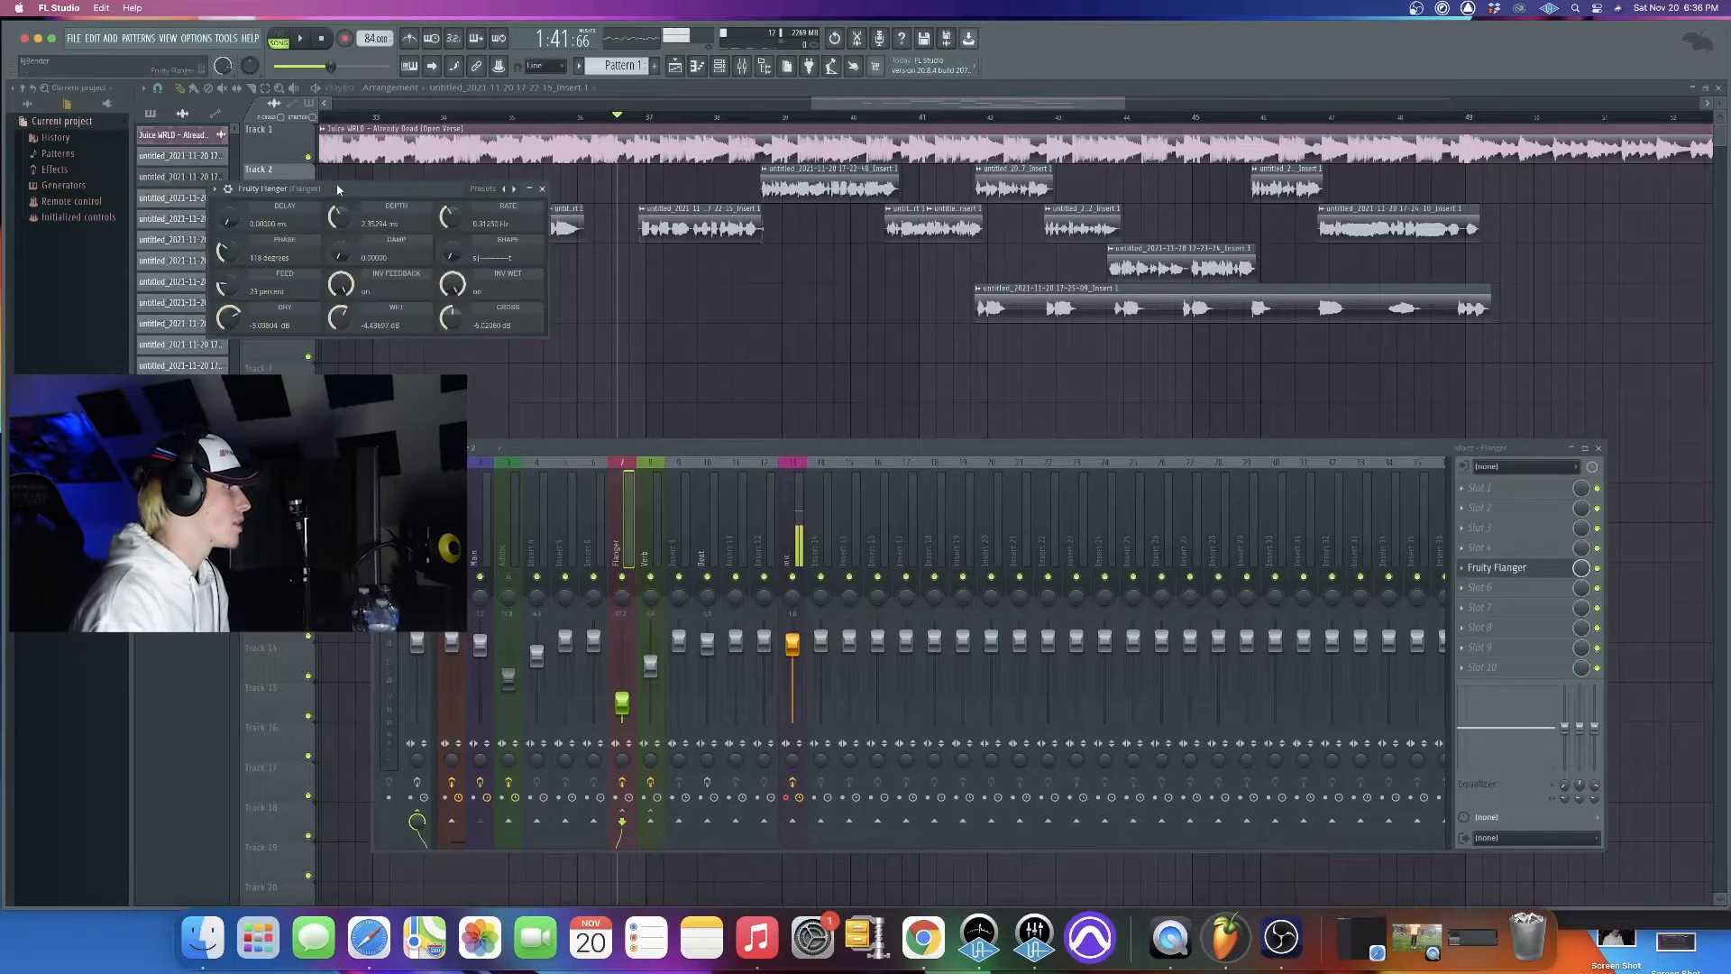
left_click_drag(379, 188, 600, 157)
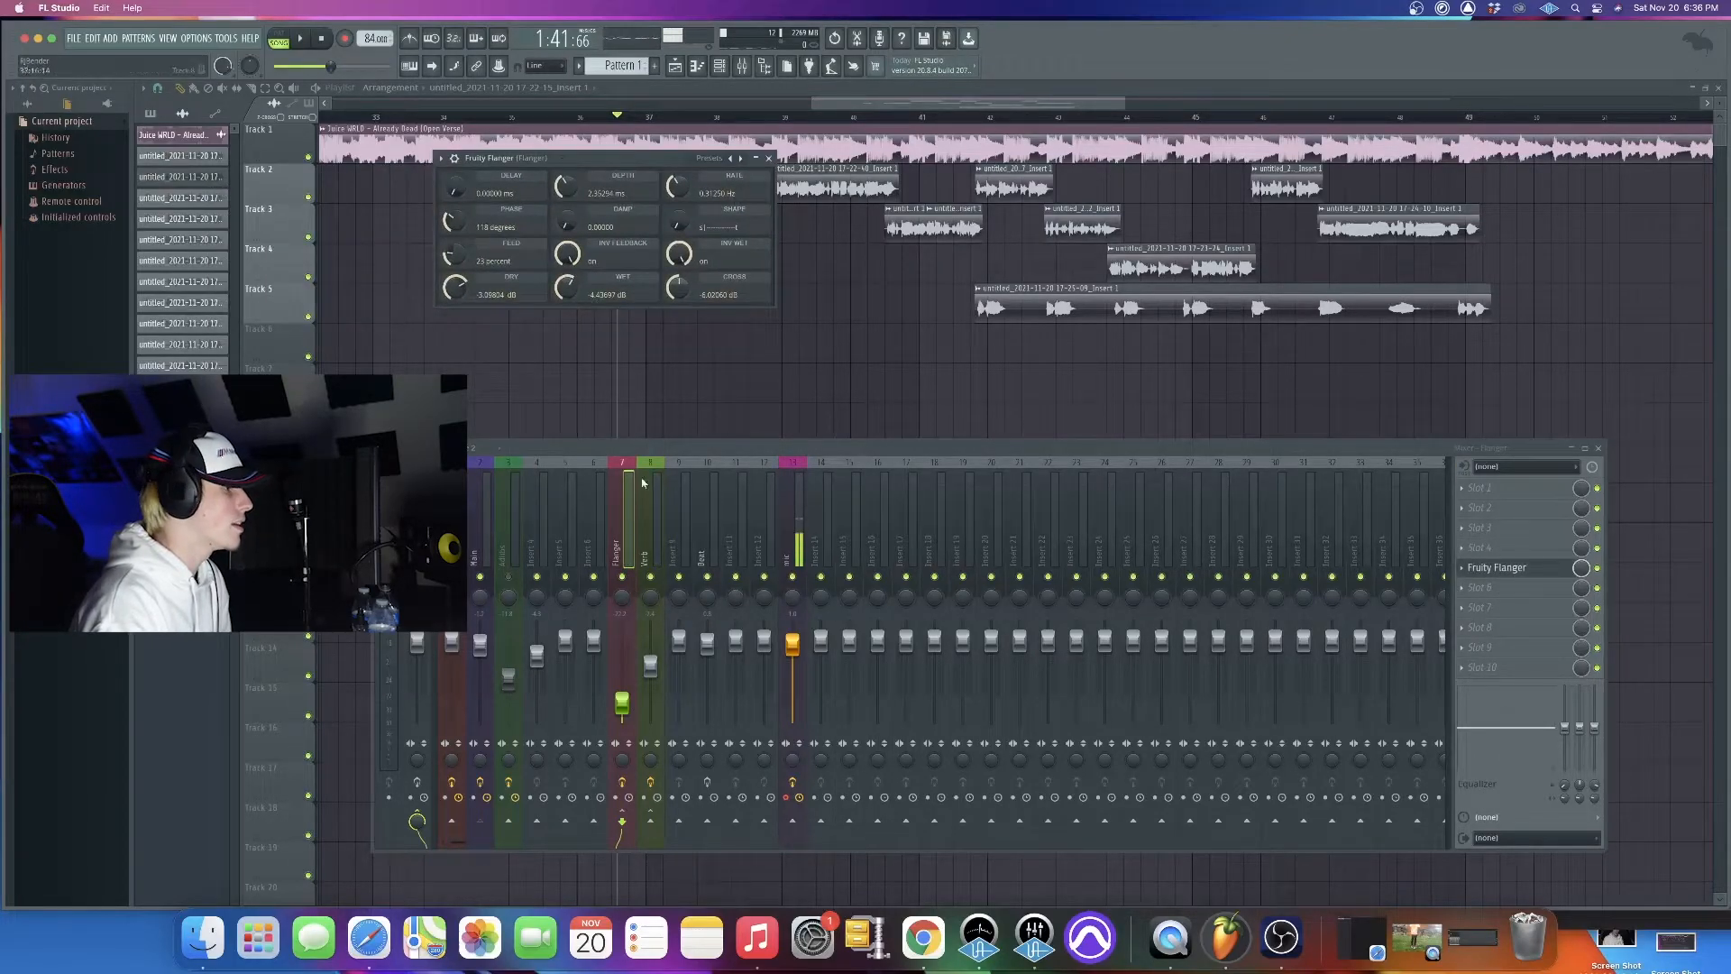
left_click(650, 523)
left_click(1498, 568)
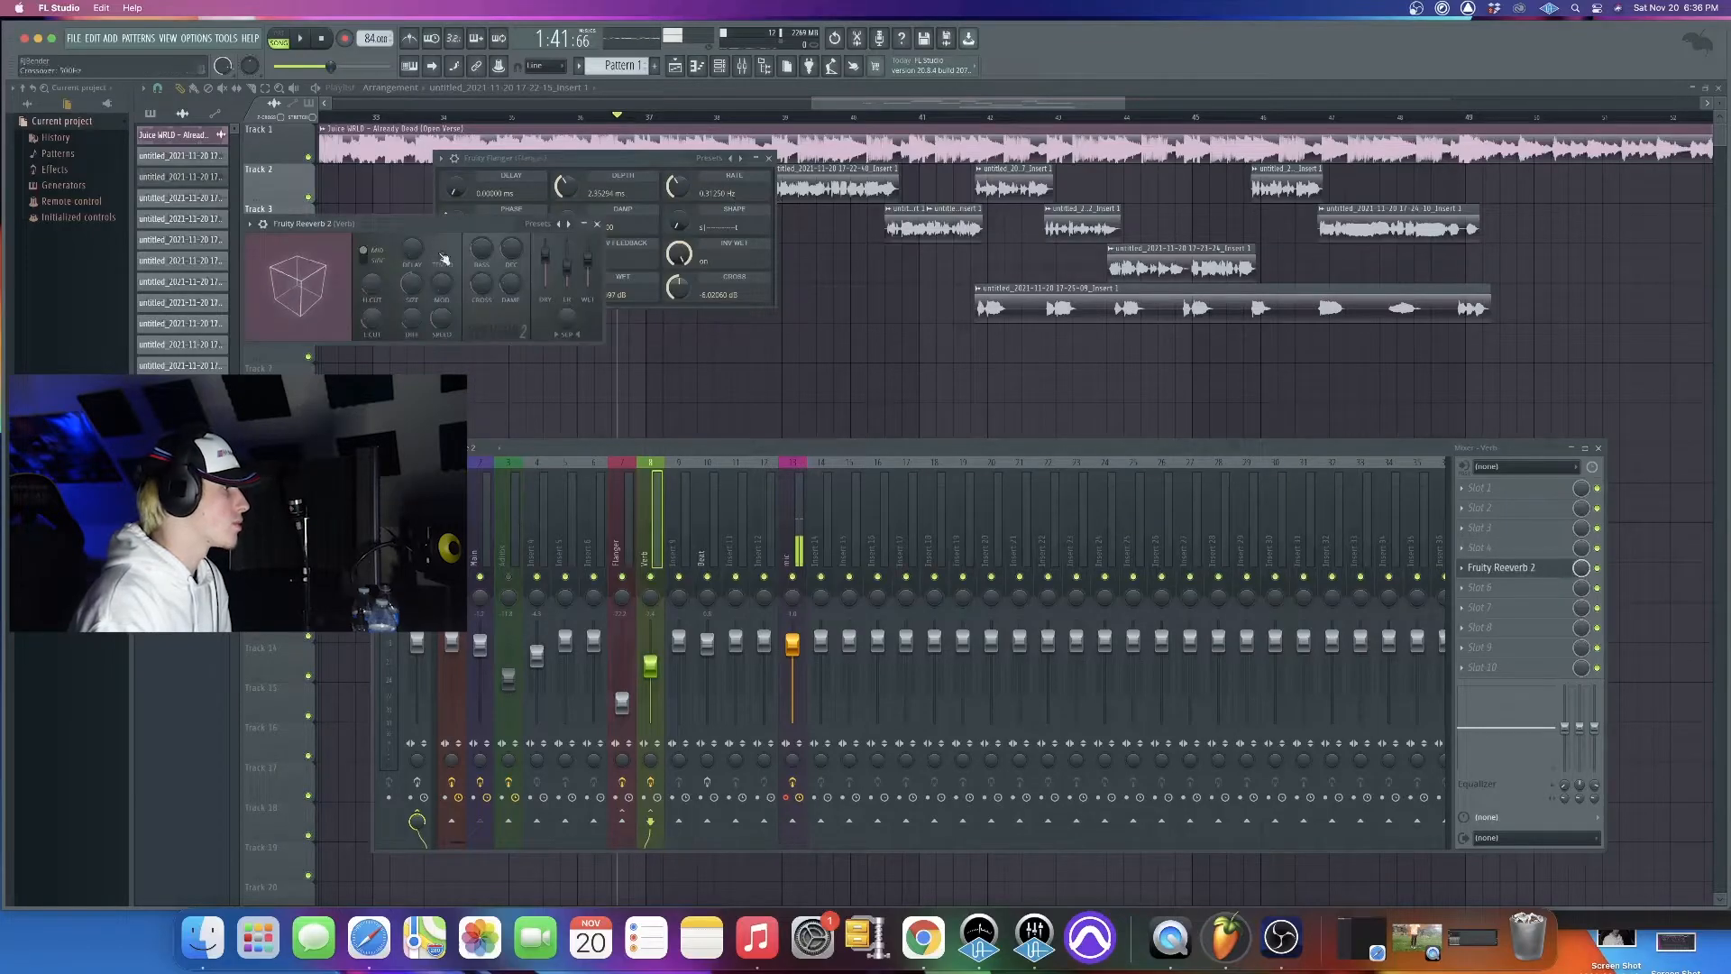
left_click_drag(406, 223, 1046, 267)
left_click(699, 232)
left_click_drag(668, 178, 738, 287)
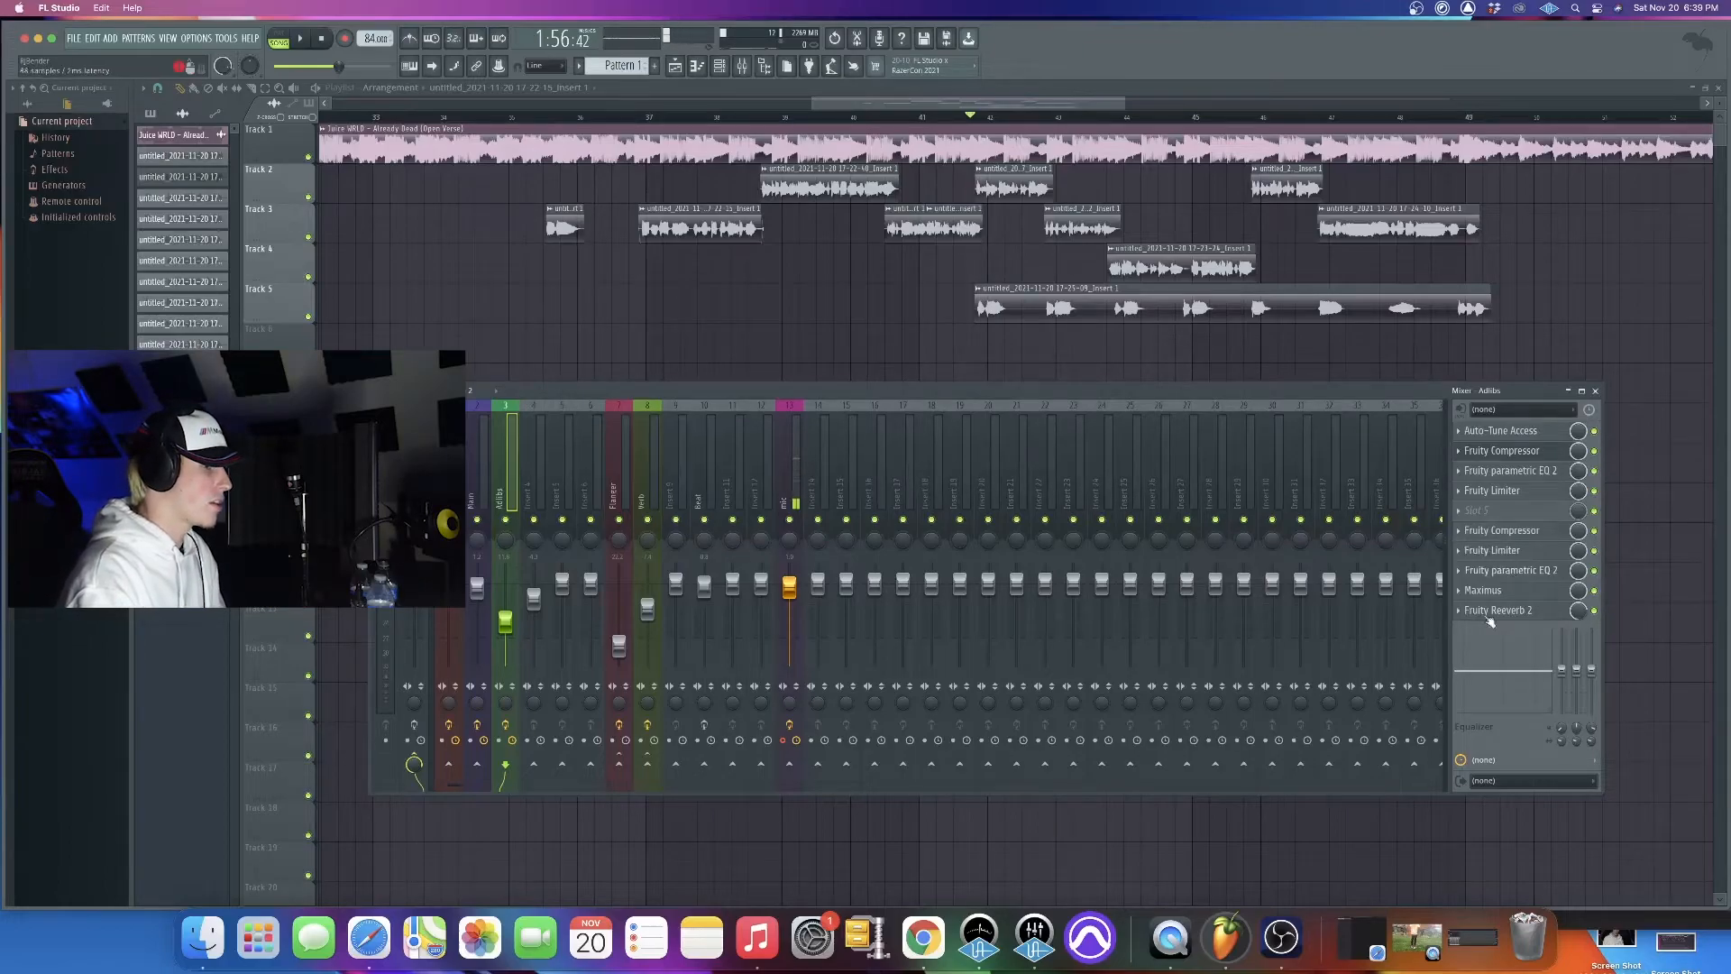
Inspect the second Fruity parametric EQ 2 and Fruity Reeverb 2 on the Adlibs track, and play the song to hear them
left_click(1522, 574)
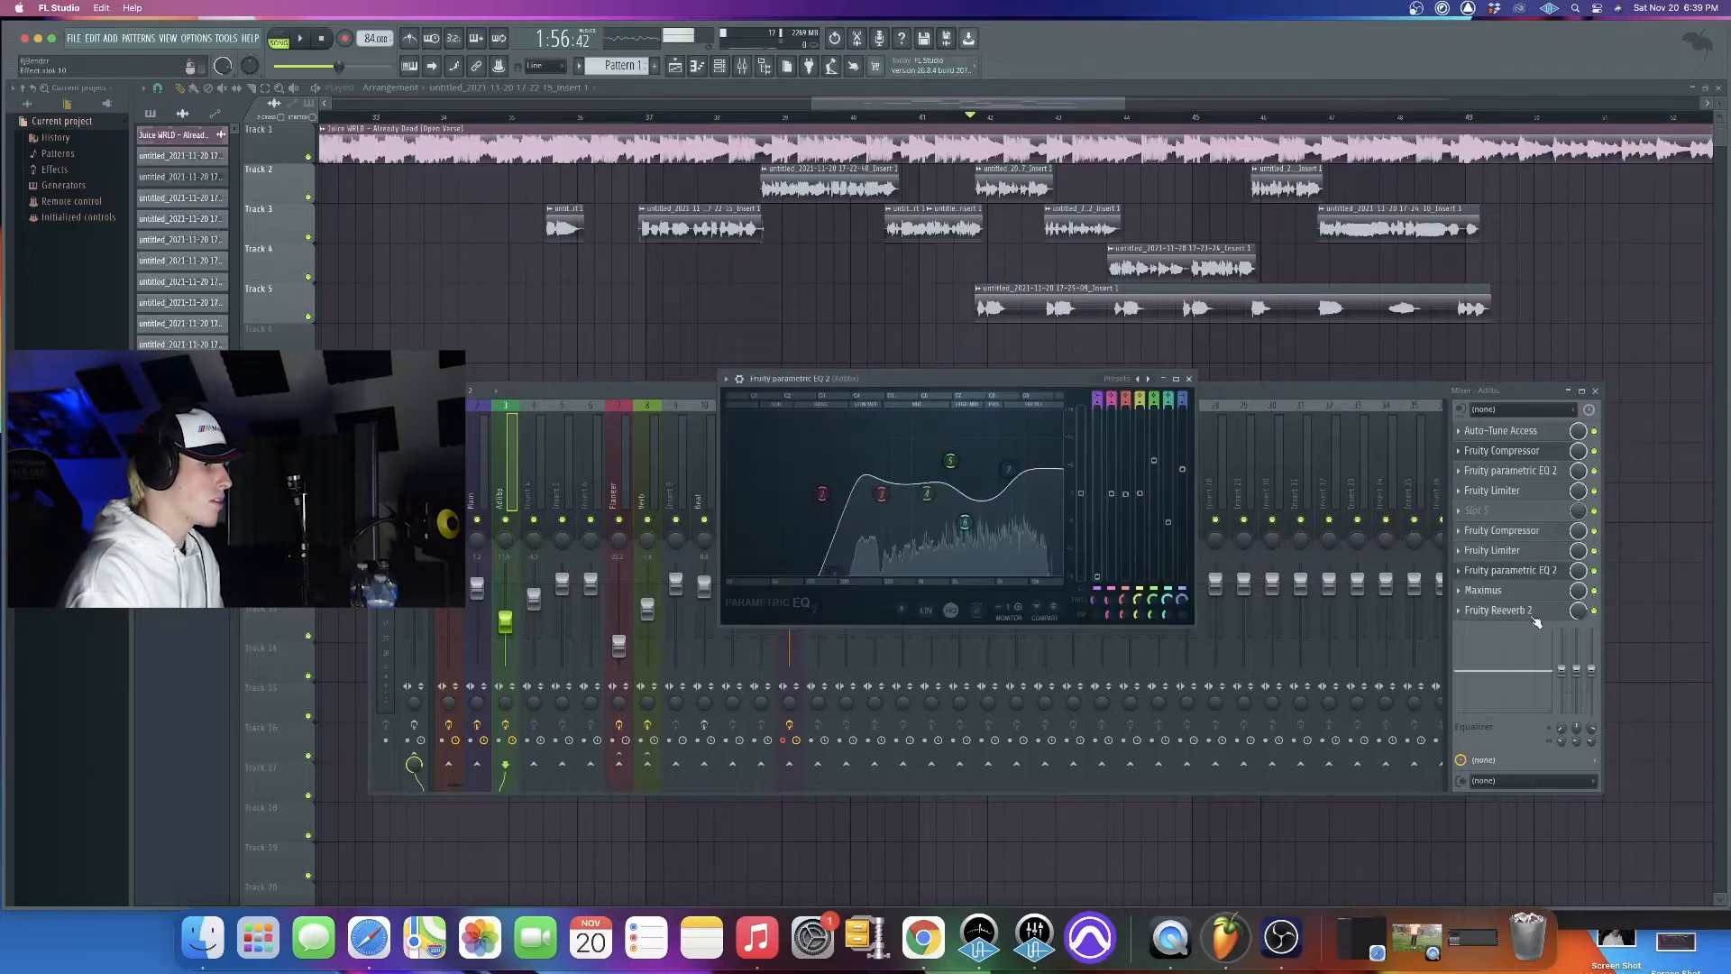
left_click(1534, 614)
left_click(1102, 377)
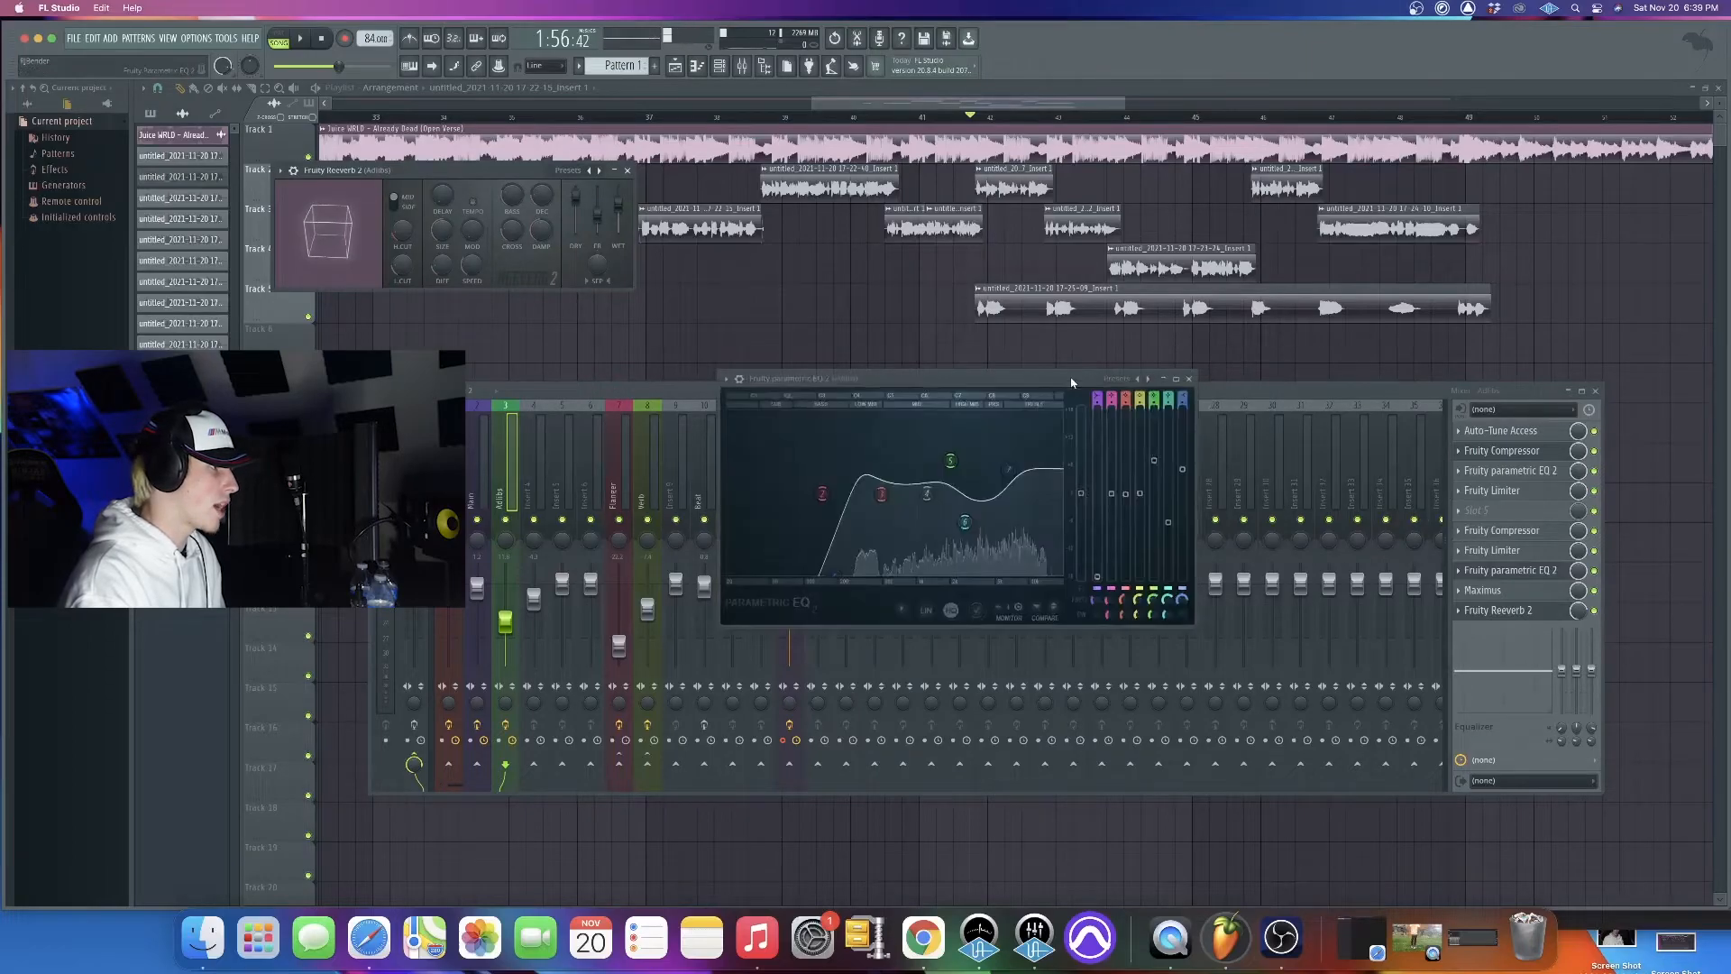
left_click_drag(1102, 377, 1479, 400)
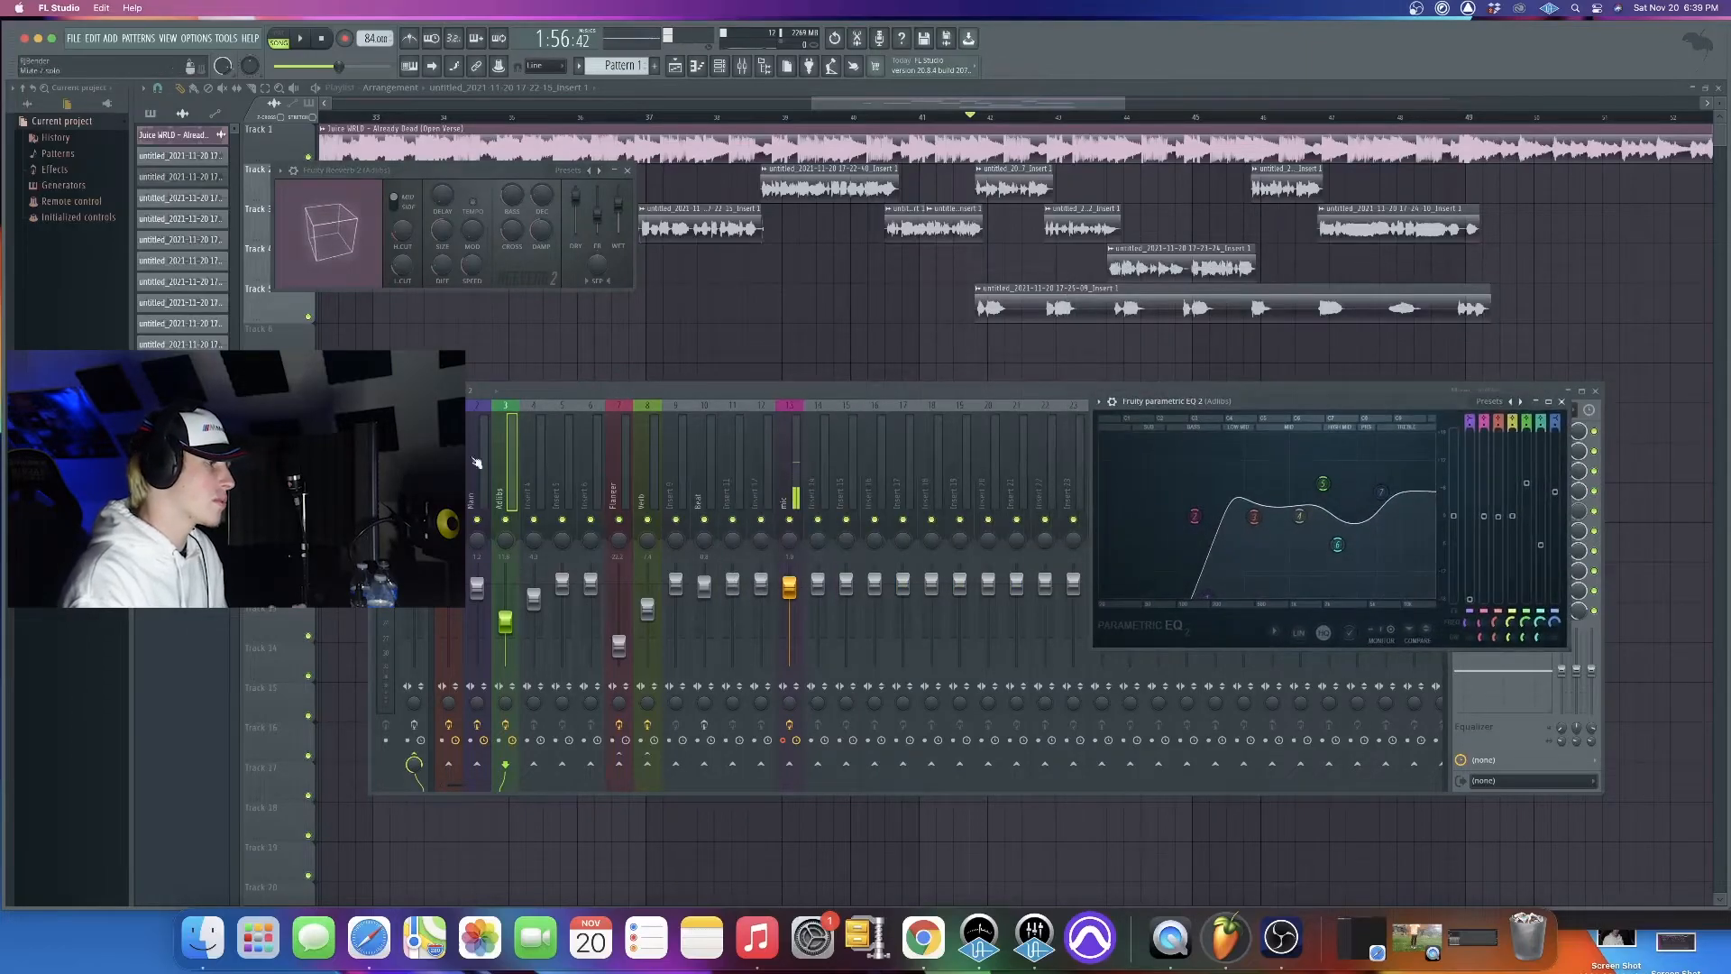
key("Escape")
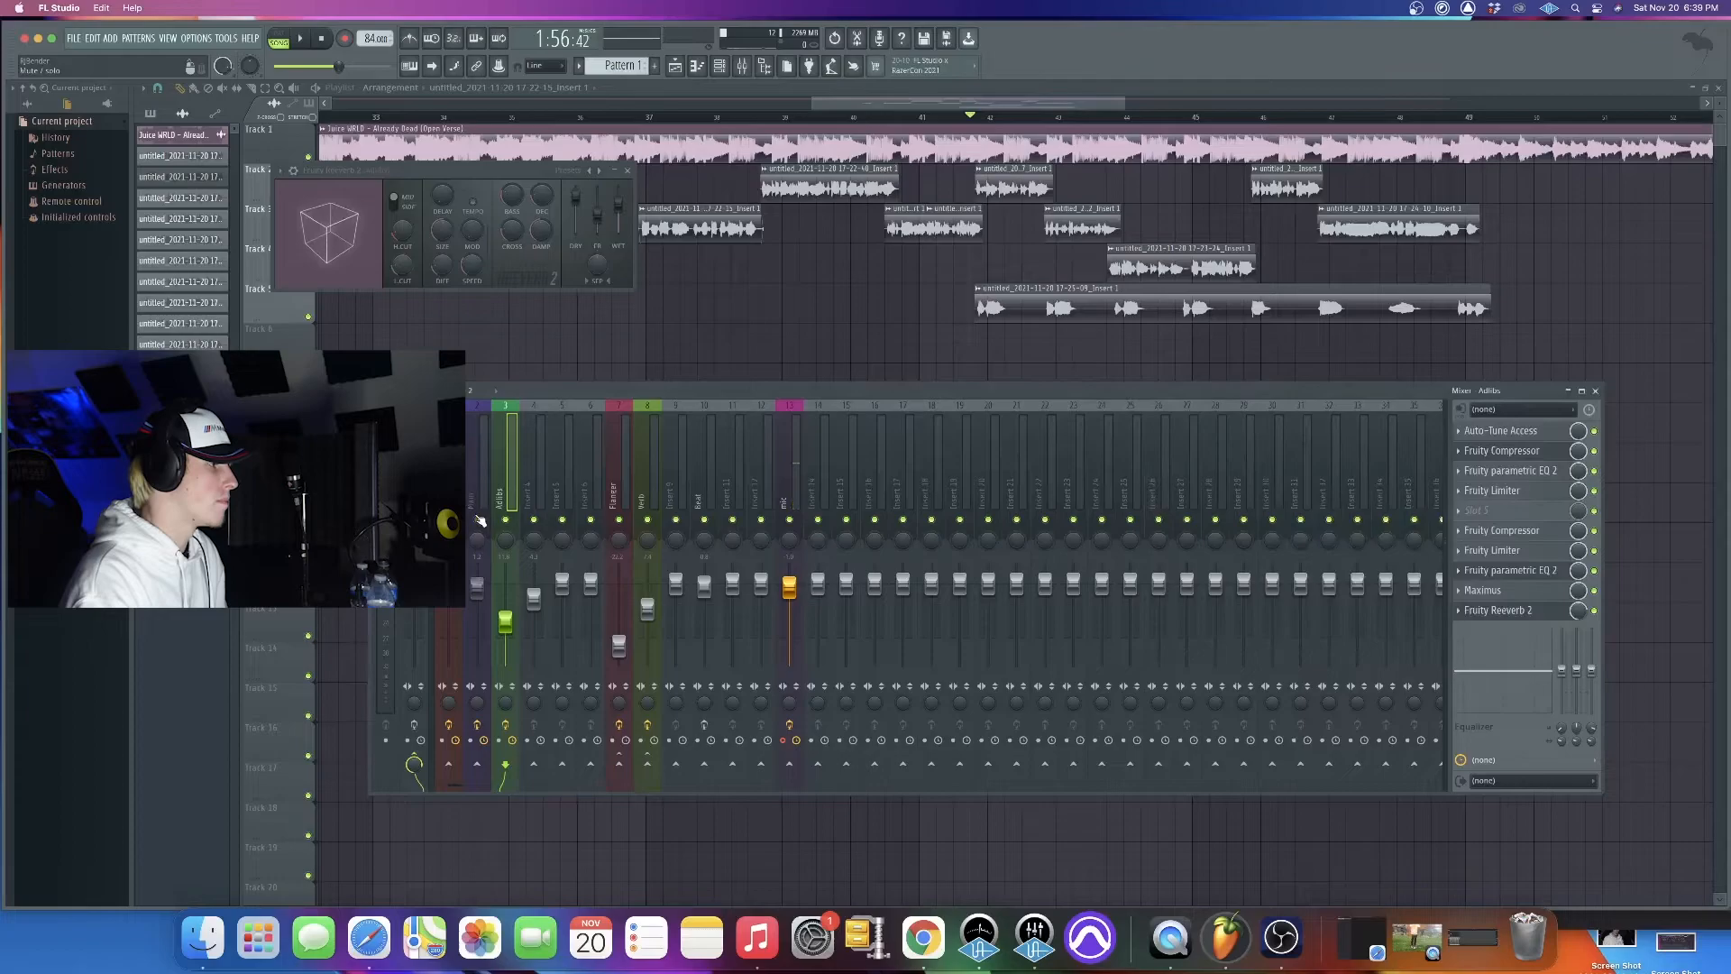
key("space")
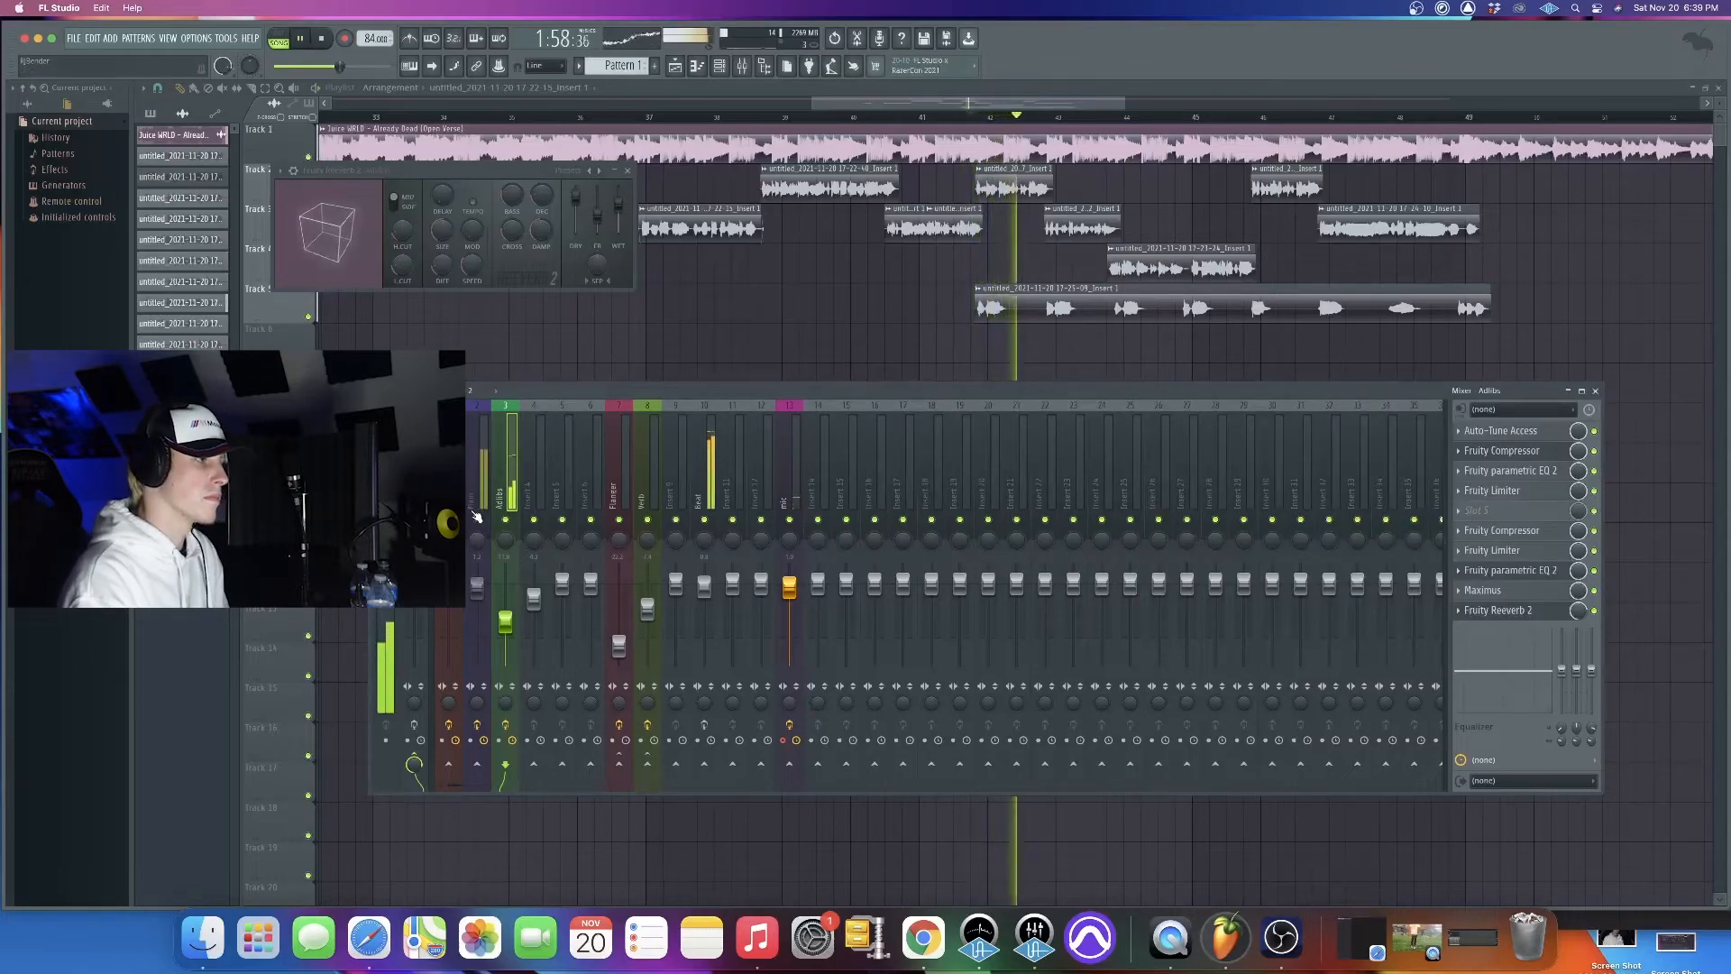